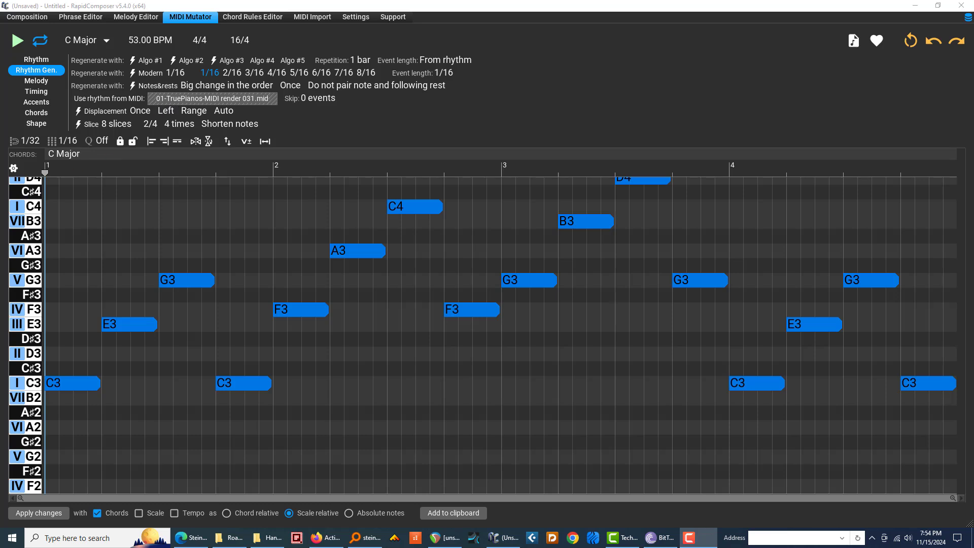
Examine the one-bar rhythm of repeated C4 eighth notes in the 01-TruePianos-MIDI take.
left_click_drag(0, 267, 548, 265)
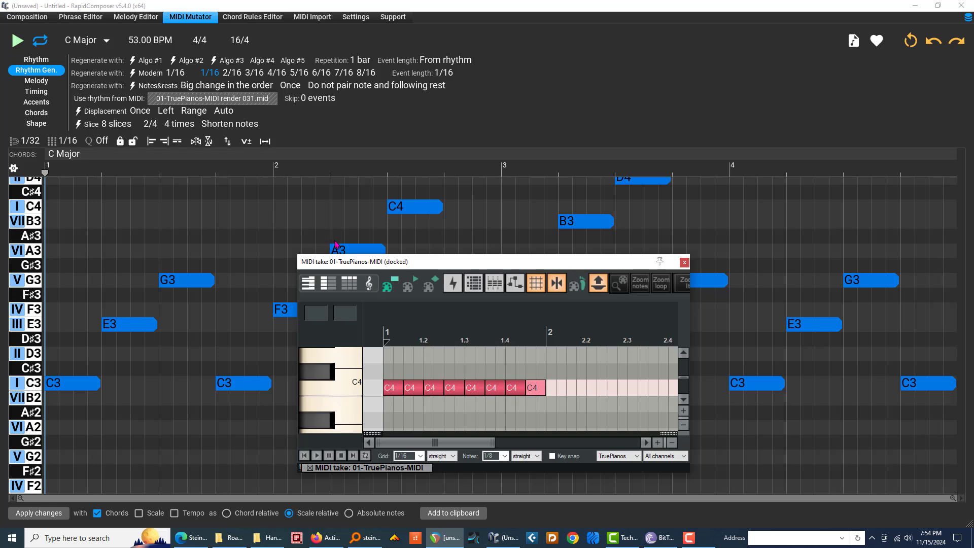
left_click_drag(424, 266, 408, 266)
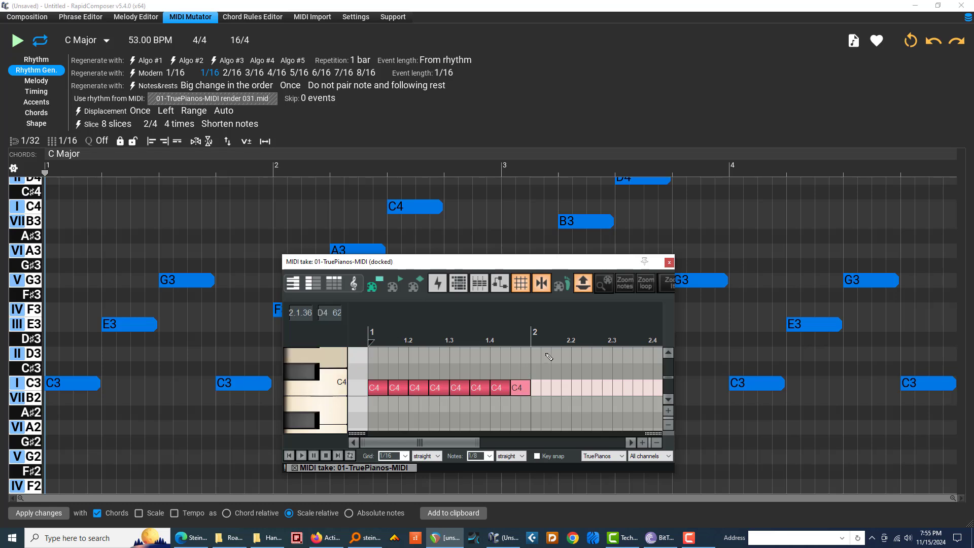
left_click_drag(418, 263, 0, 325)
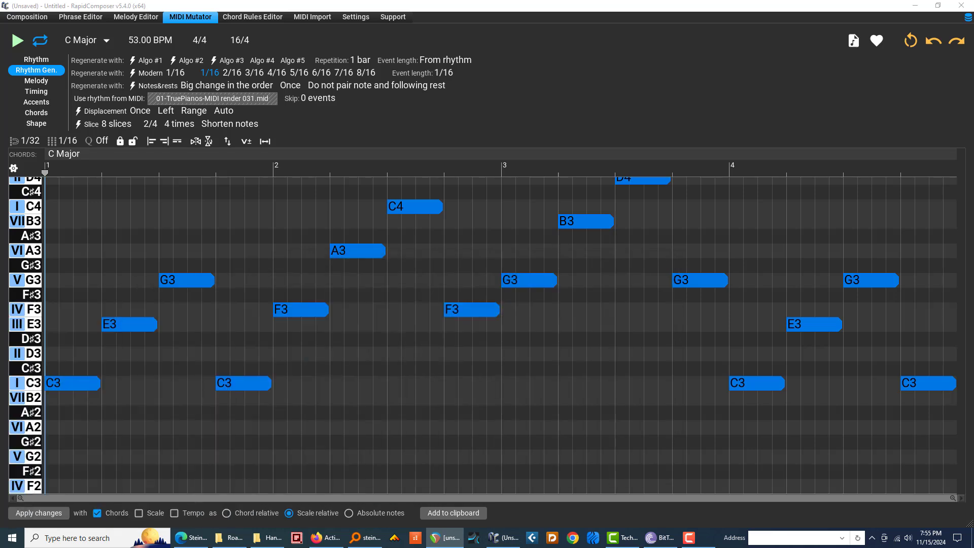
Load 01-TruePianos-MIDI render 032.mid as the rhythm source and apply its rhythm to the melody.
left_click_drag(0, 173, 186, 98)
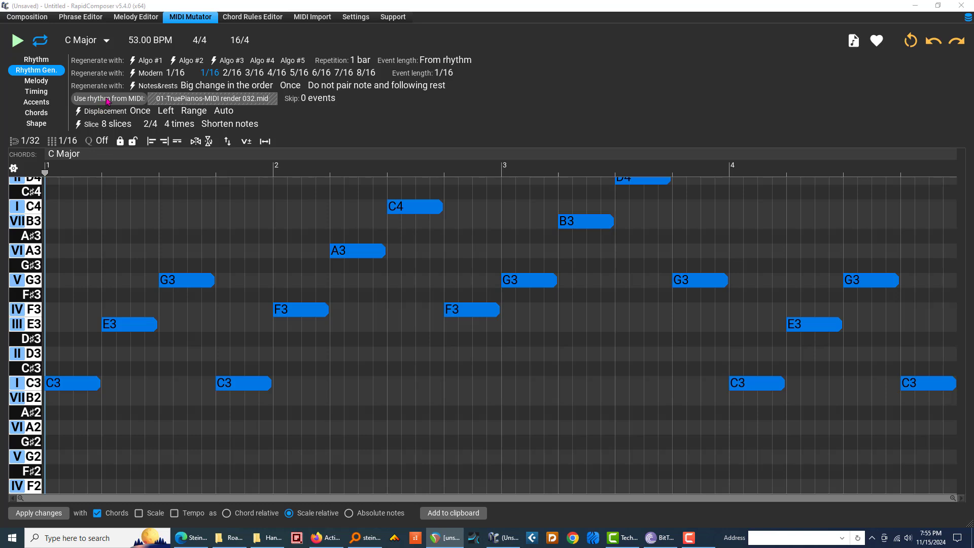
left_click(223, 101)
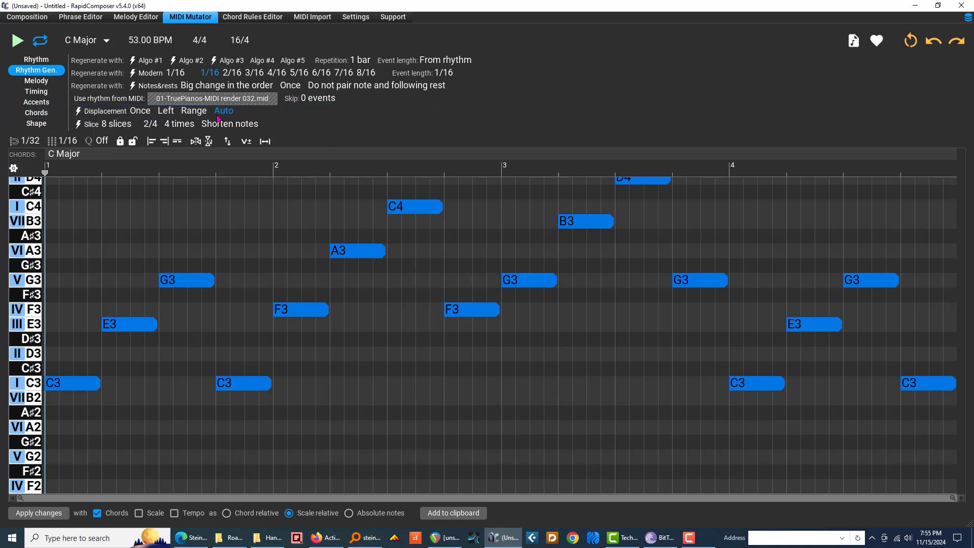
left_click(109, 98)
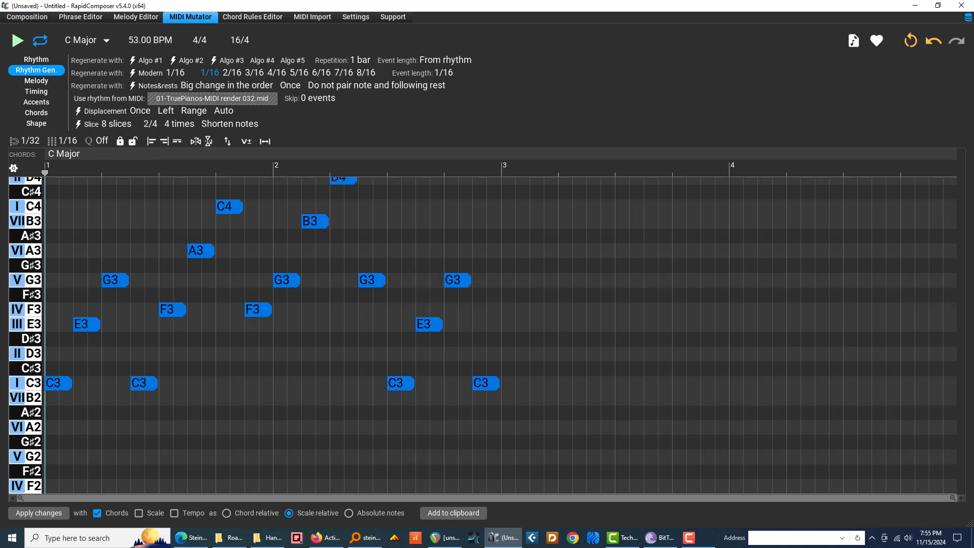
Show the 01-TruePianos-MIDI take beside the mutated melody to compare their rhythms.
left_click(443, 537)
left_click_drag(331, 289, 790, 245)
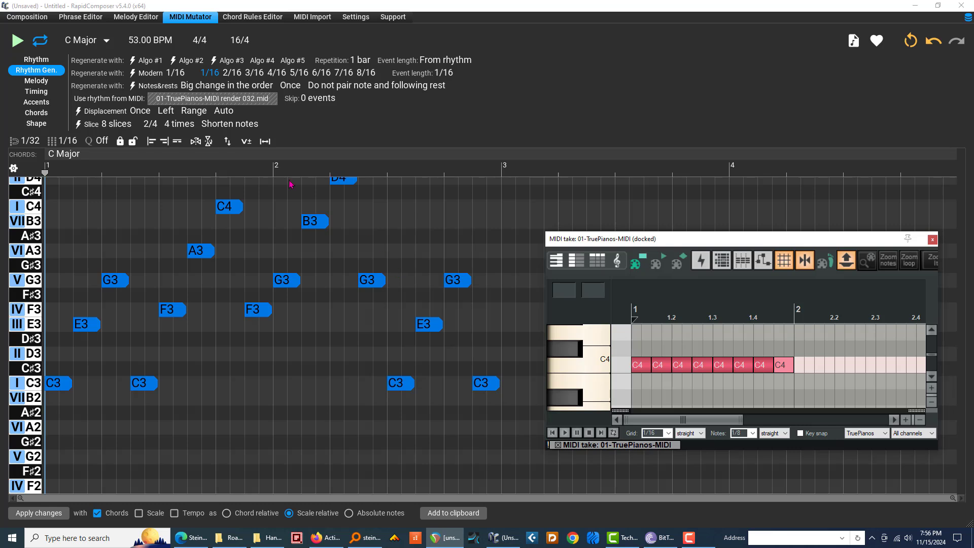
View the full four-bar arpeggio in the Composition view with the browser hidden, and return to the MIDI Mutator.
left_click(30, 18)
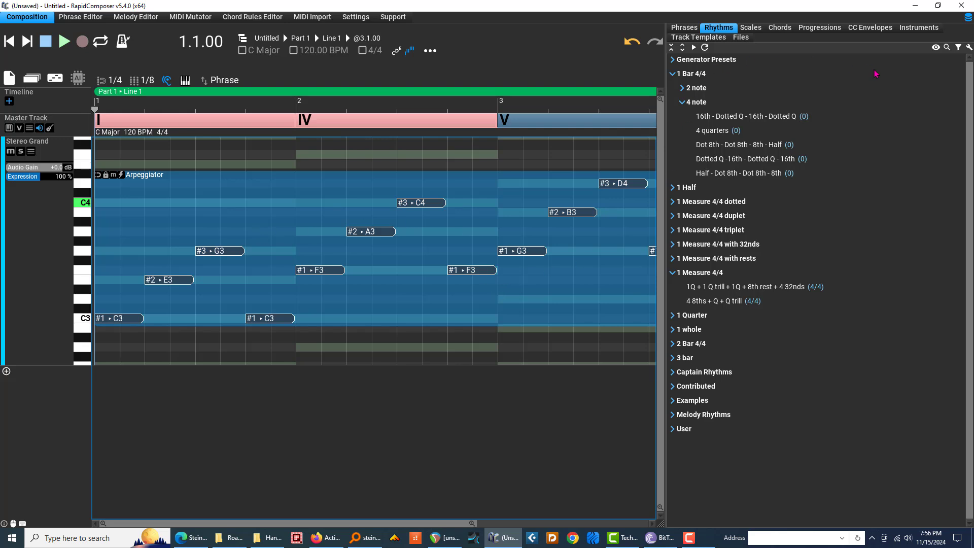
left_click(967, 17)
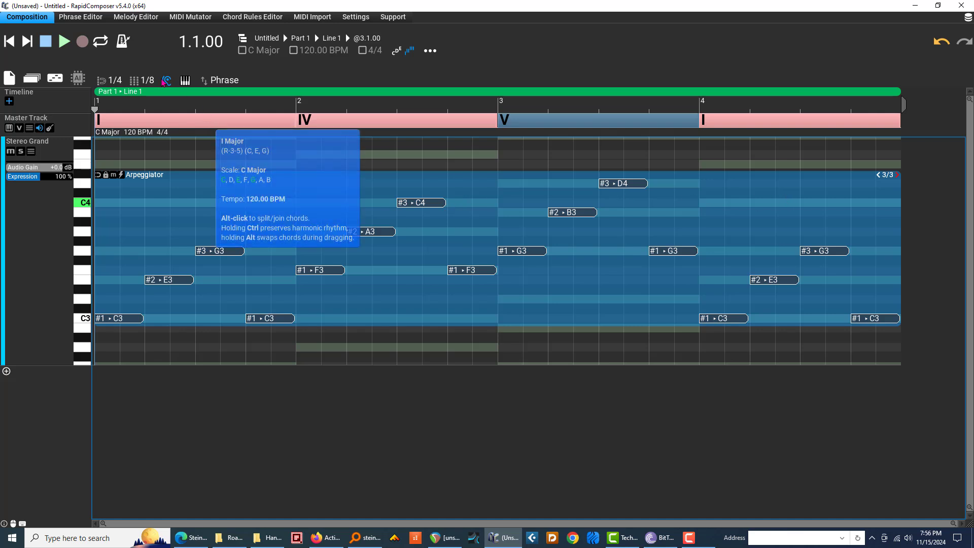
left_click(190, 16)
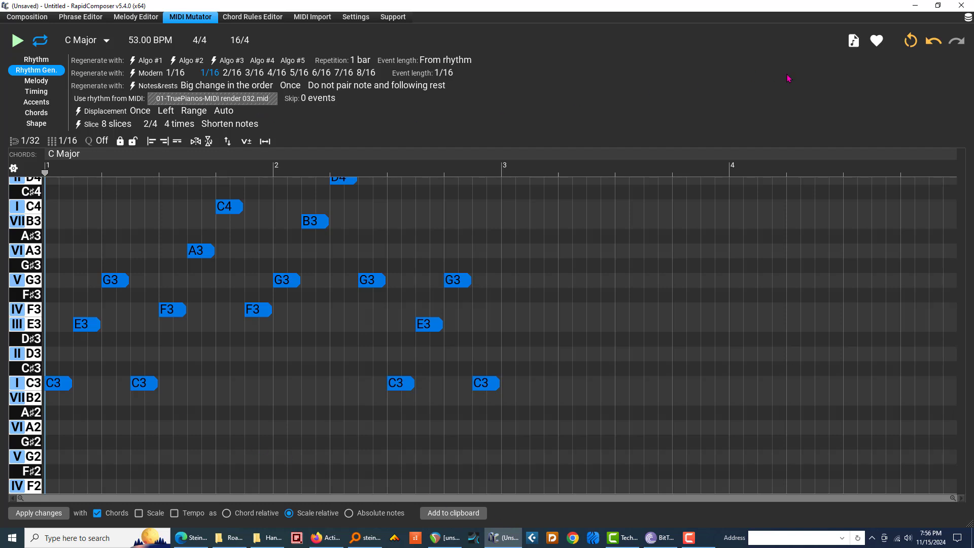
Undo the rhythm mutation and delete every C4 note except the first from the 01-TruePianos-MIDI take.
left_click(935, 43)
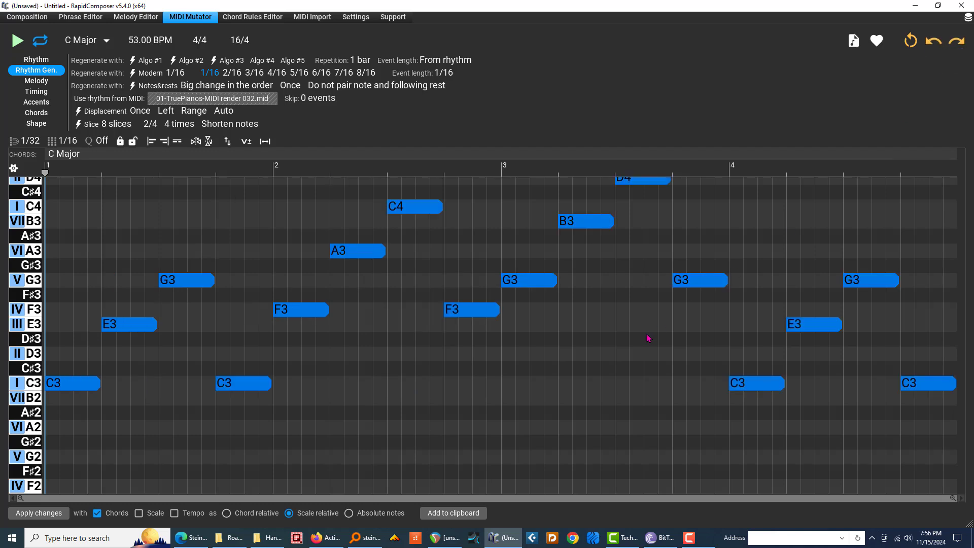
mouse_move(450, 537)
key("alt+Tab")
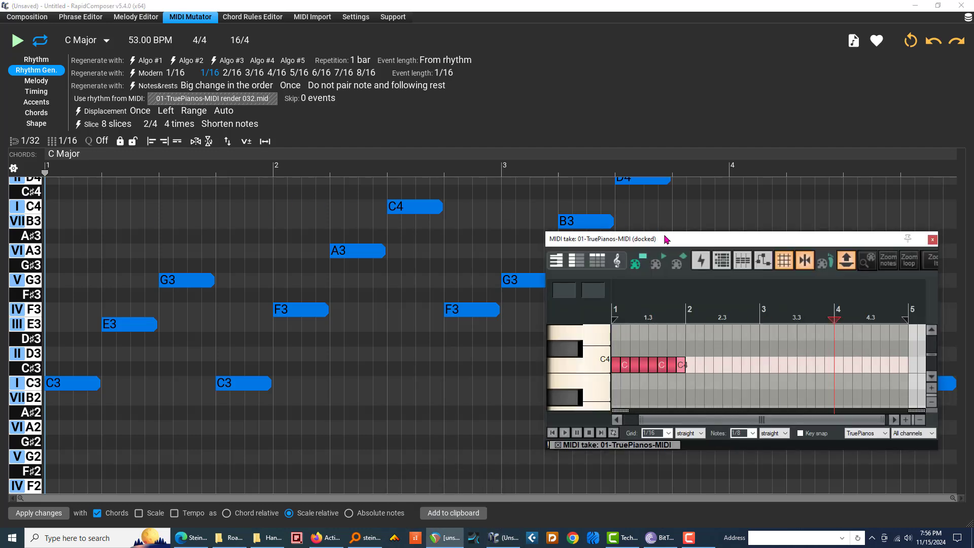
left_click_drag(665, 240, 409, 248)
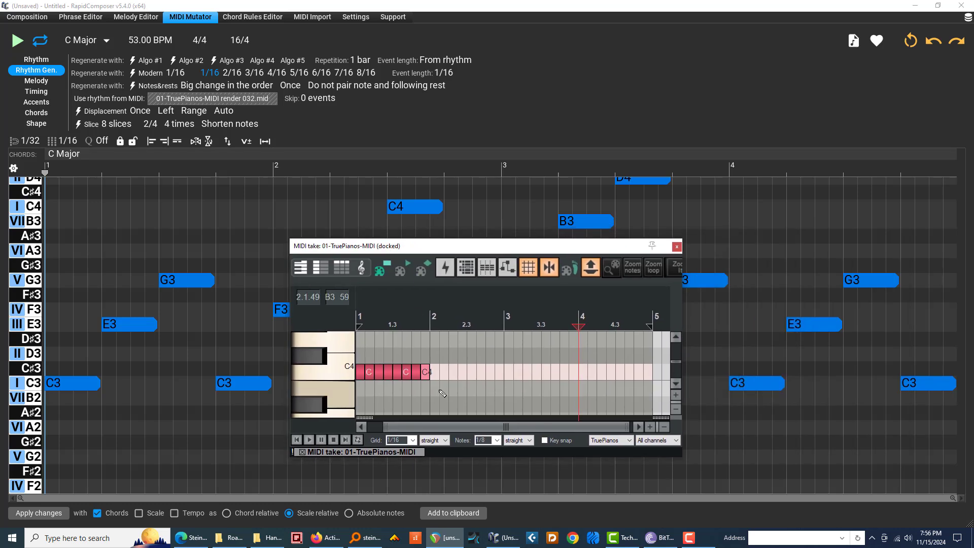
left_click_drag(386, 378, 375, 368)
left_click(373, 360)
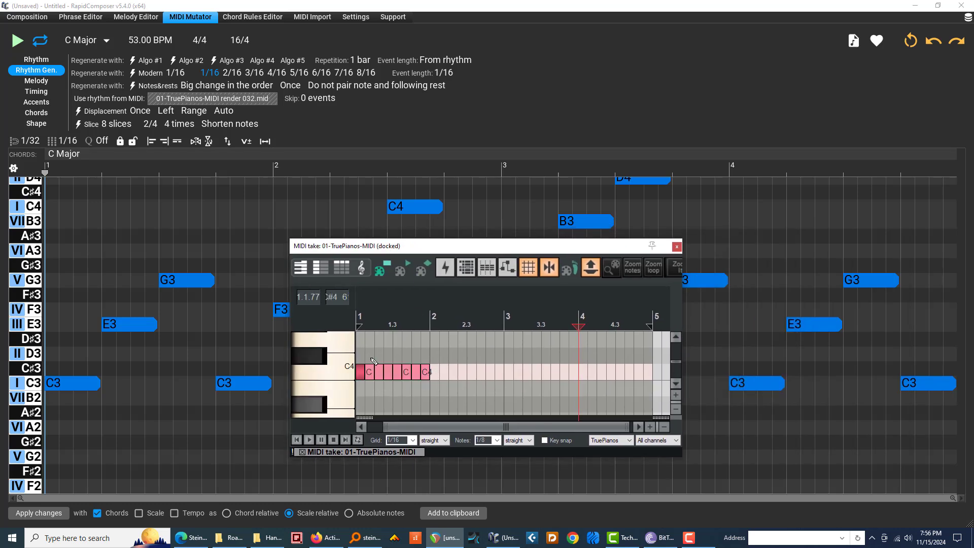
key("ctrl+z")
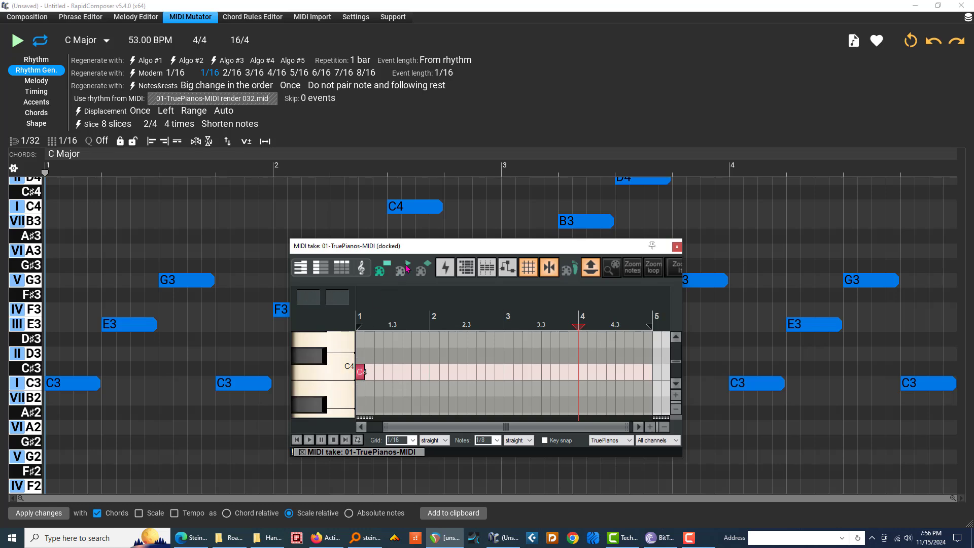
left_click_drag(407, 247, 0, 349)
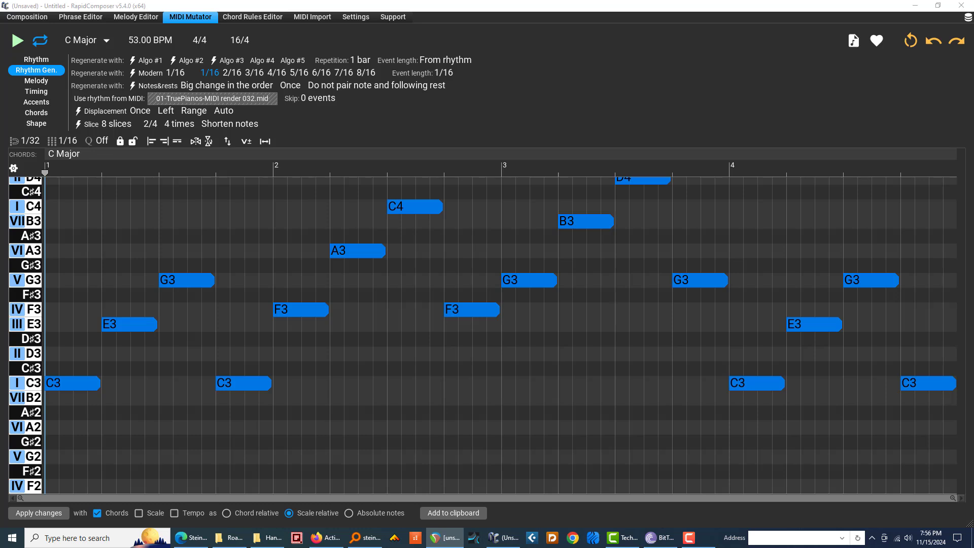
Load 01-TruePianos-MIDI render 033.mid as the rhythm source and apply its single-note rhythm to the melody.
mouse_move(0, 350)
left_mouse_down()
mouse_move(15, 226)
mouse_move(192, 99)
left_mouse_up()
left_click(183, 98)
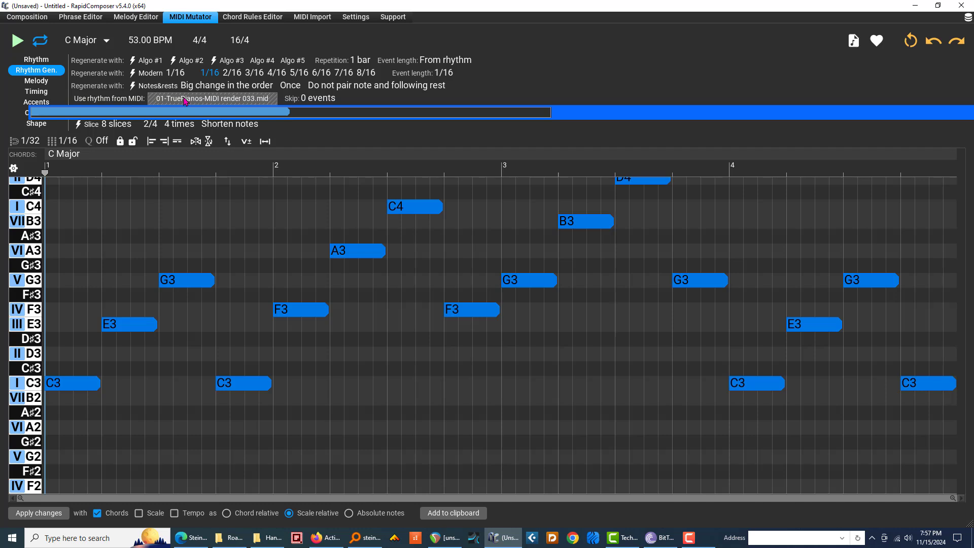
left_click(105, 99)
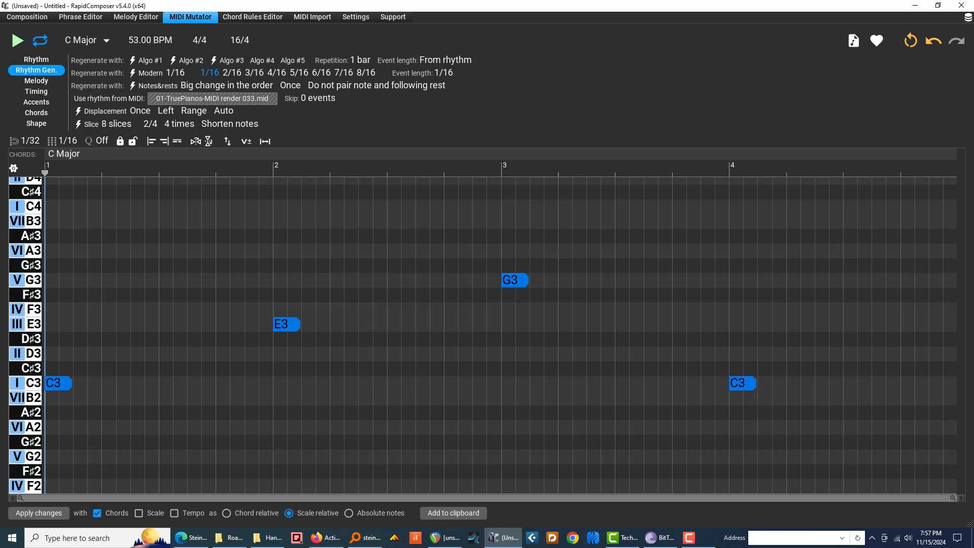
Compare the note spacing of the mutated melody with the single-note 01-TruePianos-MIDI take.
left_click_drag(0, 300, 593, 251)
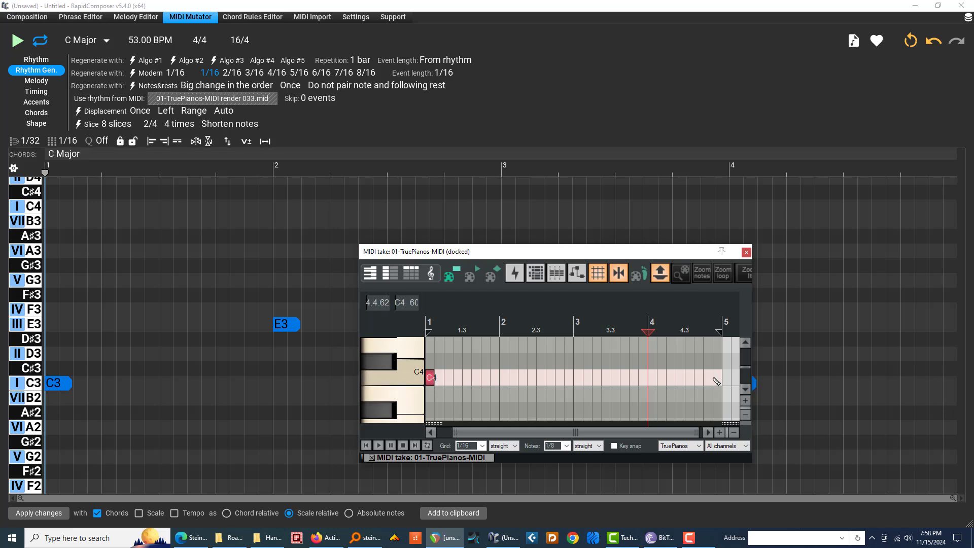
left_click_drag(558, 252, 0, 347)
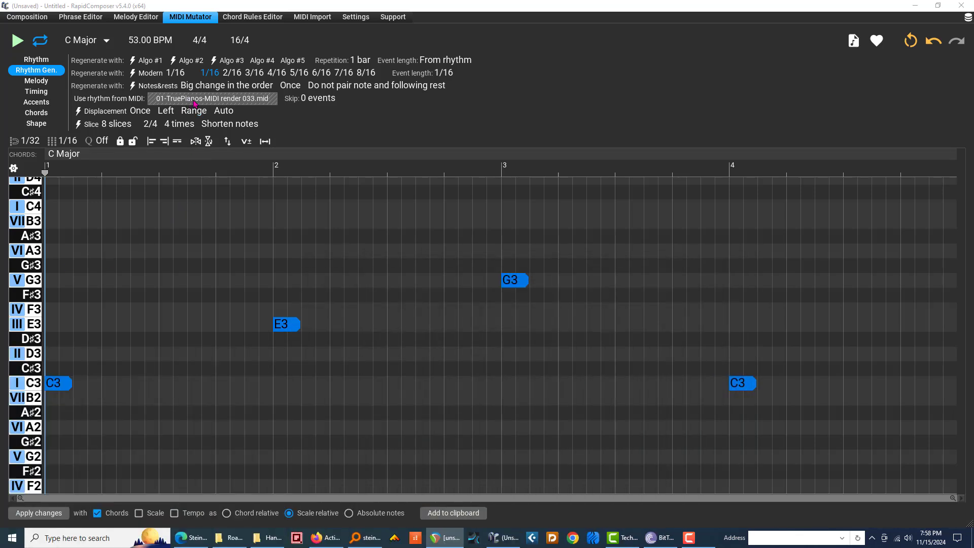
left_click(66, 386)
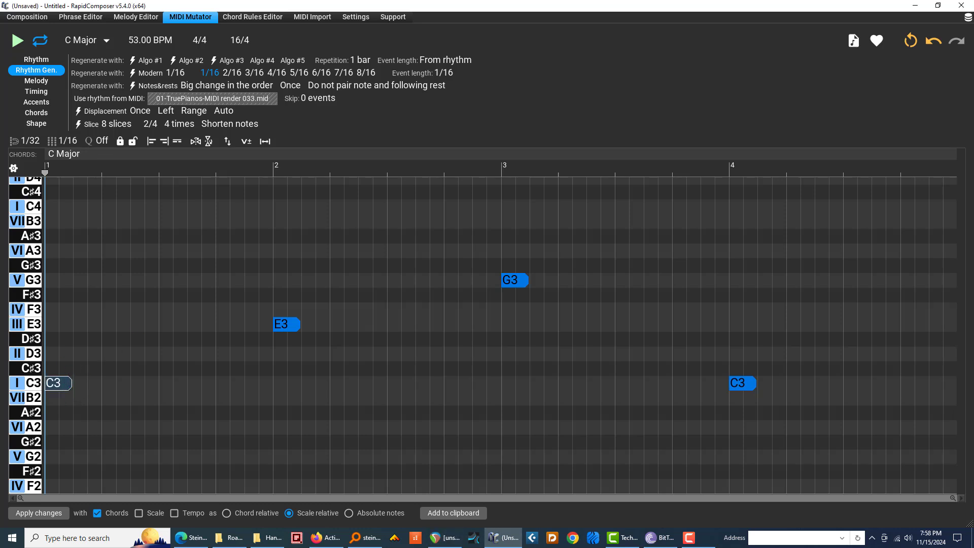
left_click_drag(0, 310, 599, 233)
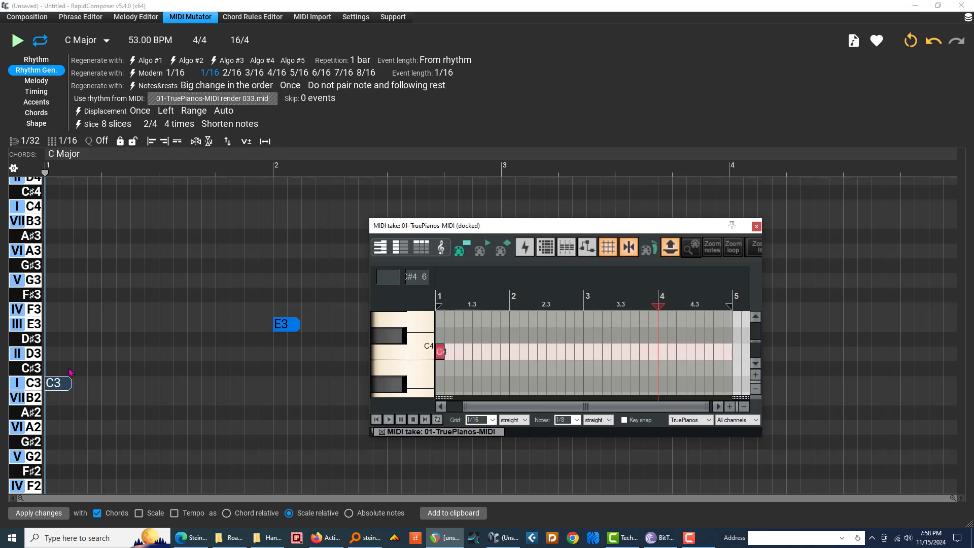
left_click_drag(513, 227, 452, 236)
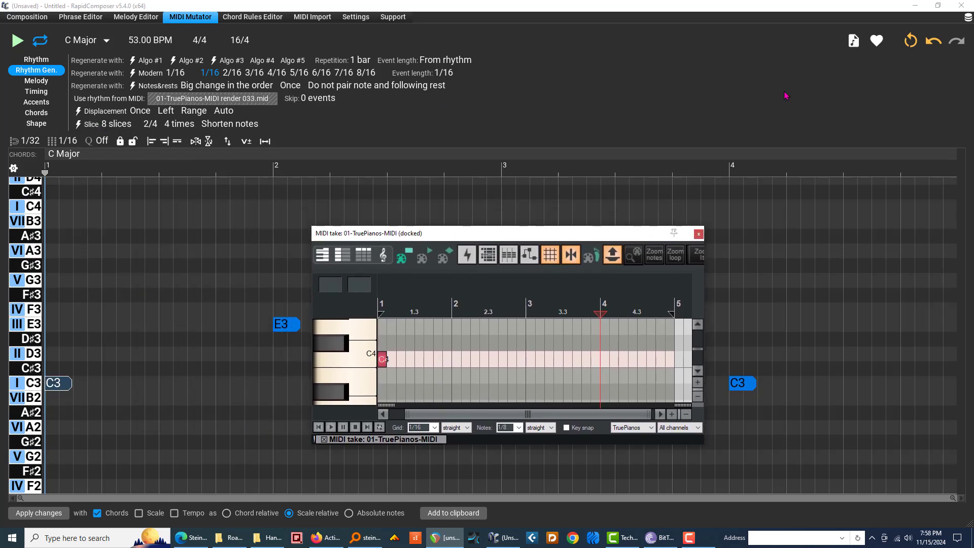
Undo the rhythm mutation and add a second C4 eighth note on beat 3 of bar 1 in the MIDI take.
left_click(934, 41)
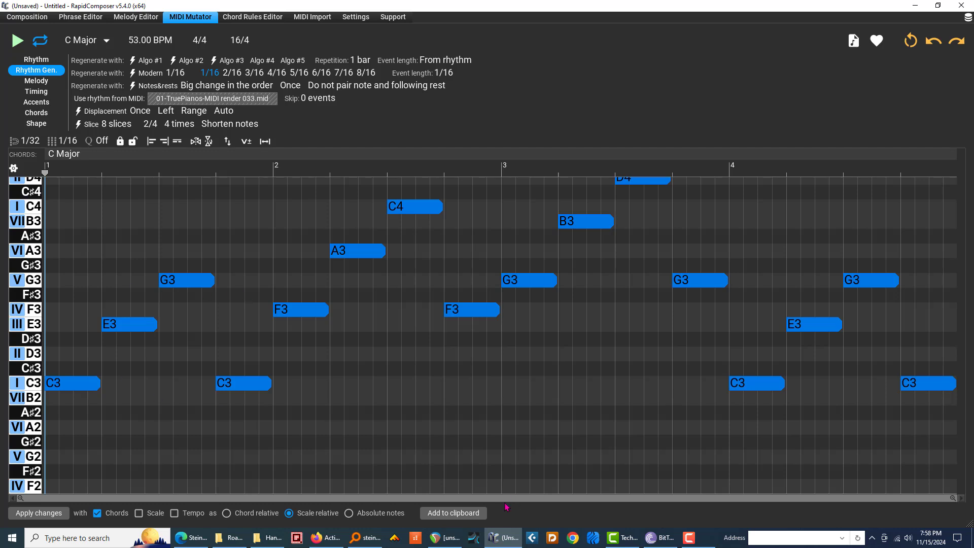
mouse_move(429, 532)
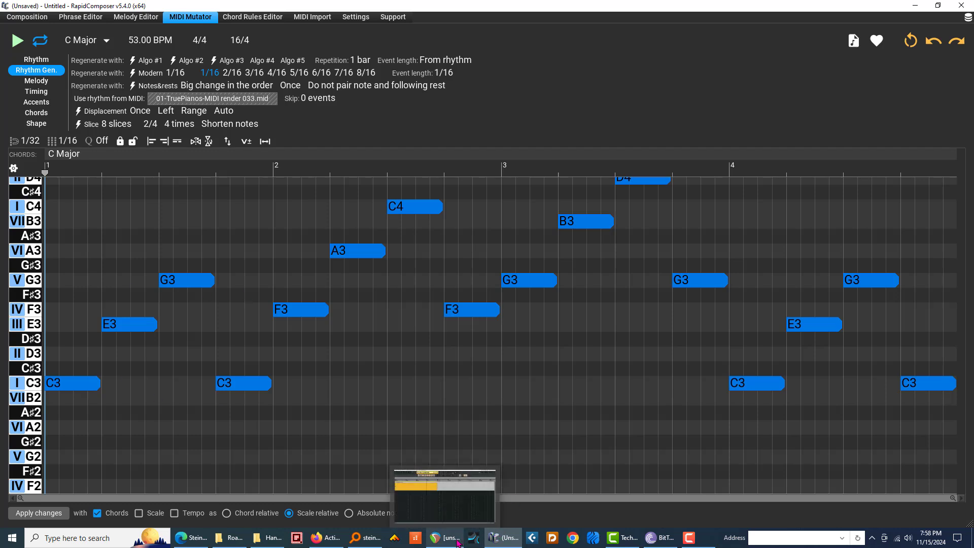
left_click(428, 531)
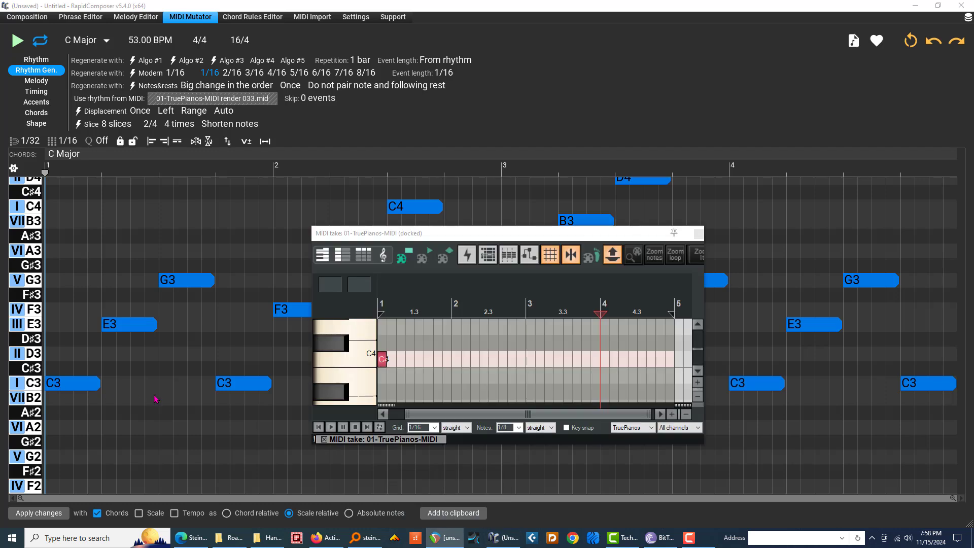
left_click(421, 361)
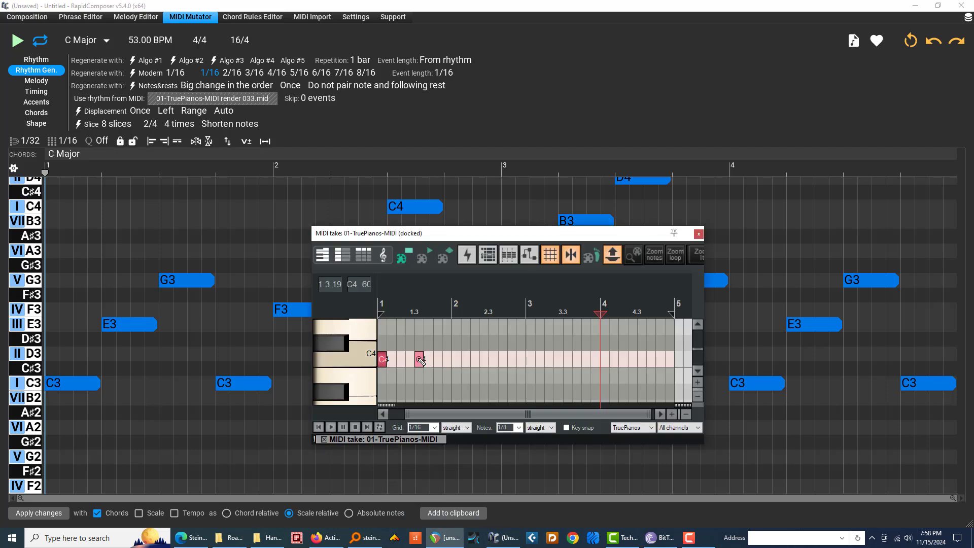
left_click(384, 361)
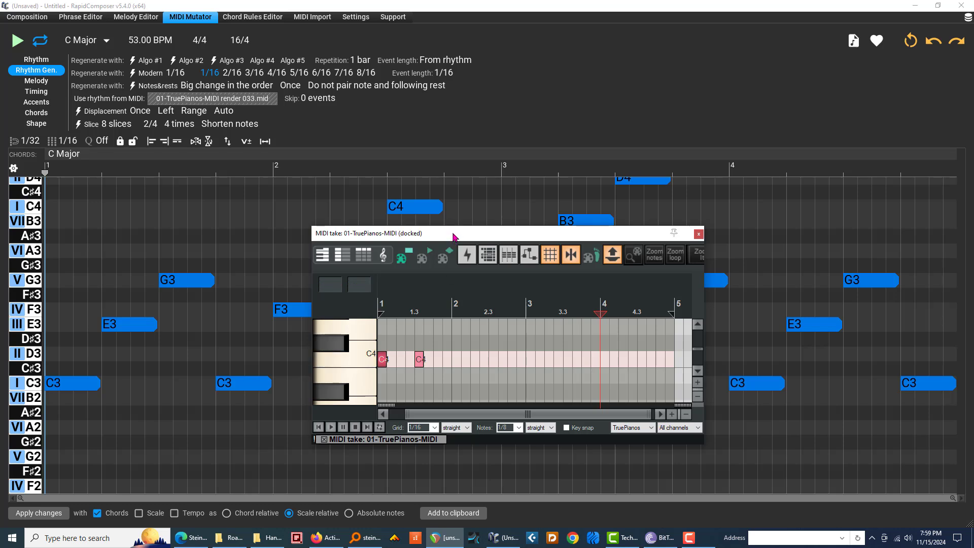
left_click_drag(453, 237, 0, 284)
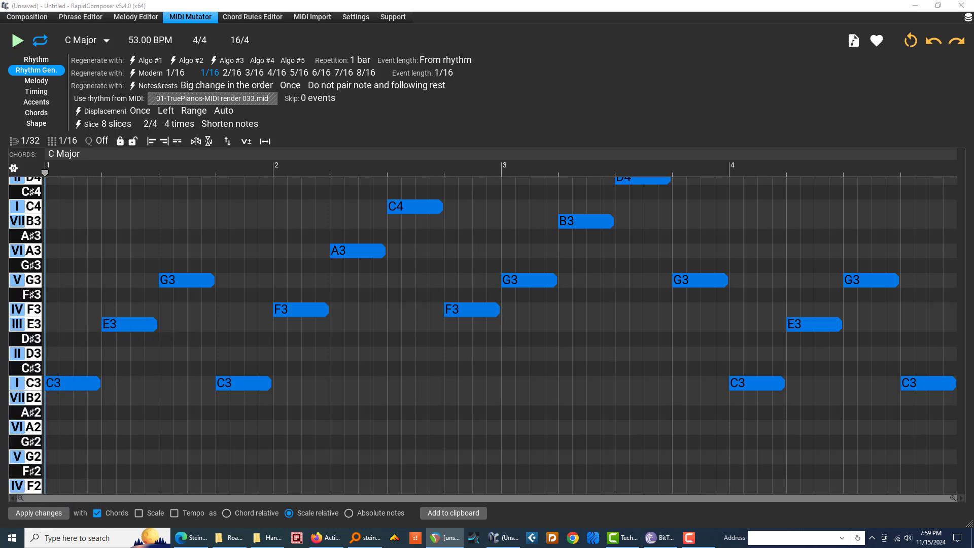
Load 01-TruePianos-MIDI render 034.mid as the rhythm source and apply its two-note rhythm to the melody.
left_click_drag(0, 284, 182, 104)
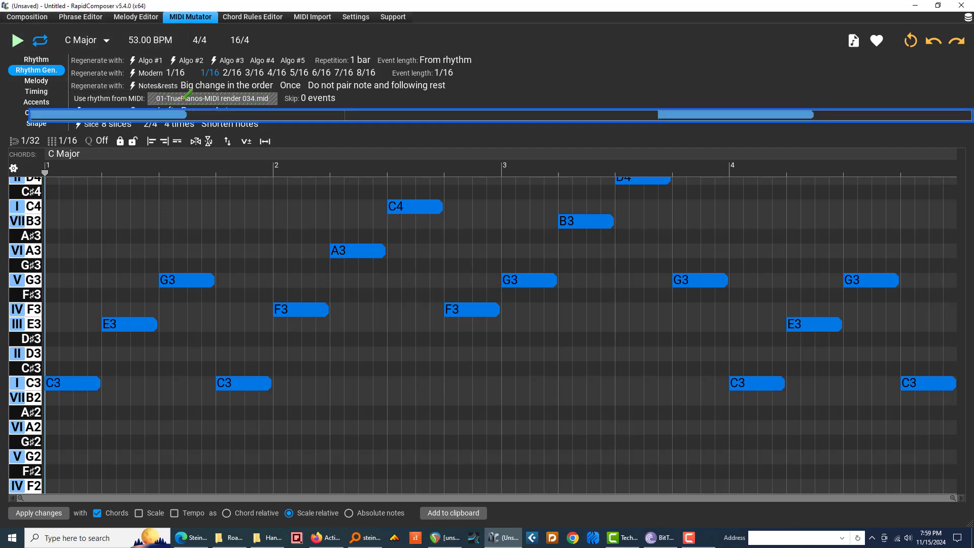
left_click(104, 97)
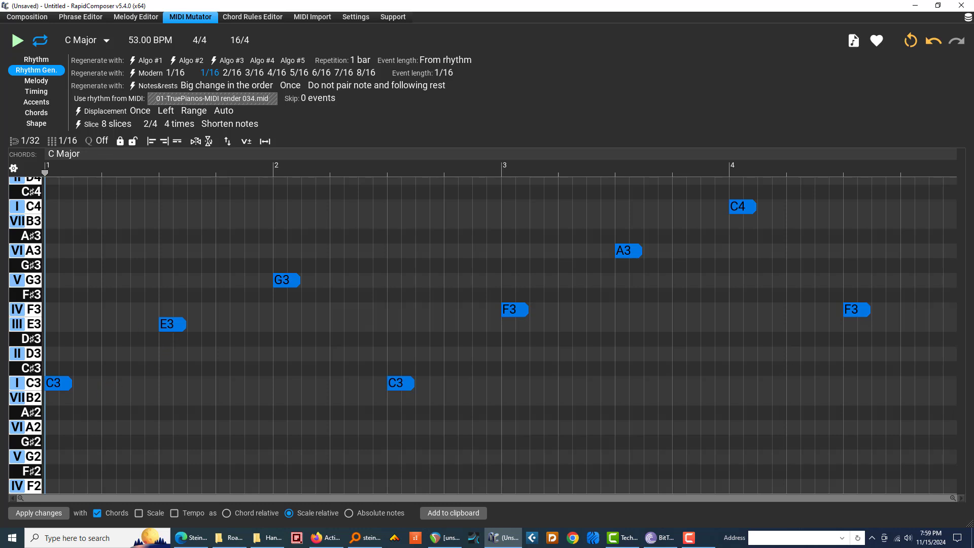
Compare the mutated melody's note positions with the two-note 01-TruePianos-MIDI take.
left_click_drag(0, 305, 611, 265)
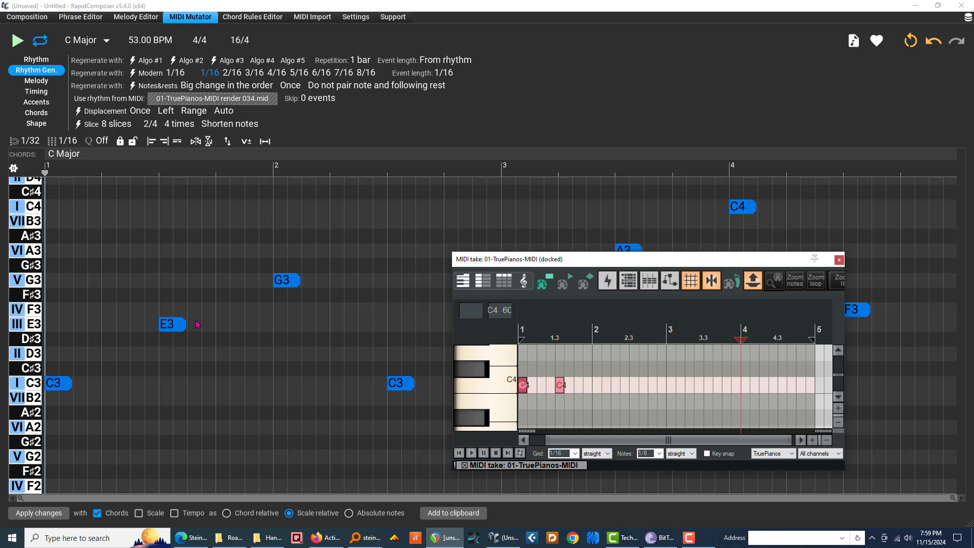
left_click_drag(517, 259, 233, 416)
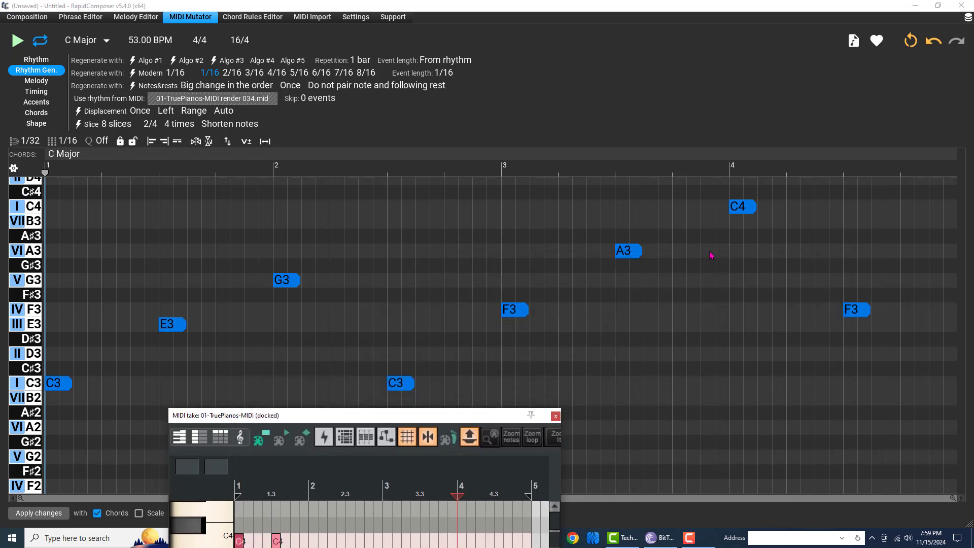
Move the second C4 note in the MIDI take to the last eighth of bar 1.
left_click_drag(465, 415, 606, 234)
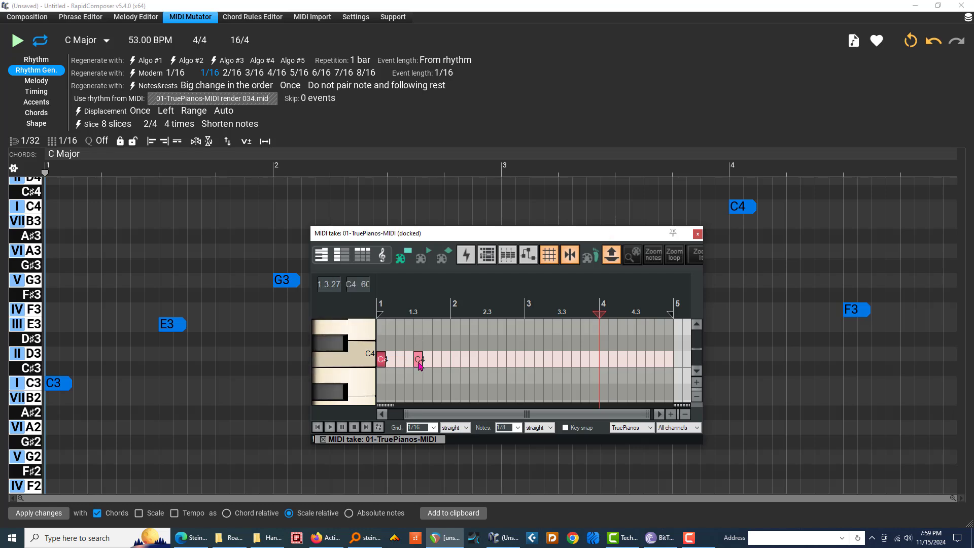
left_click_drag(420, 365, 451, 366)
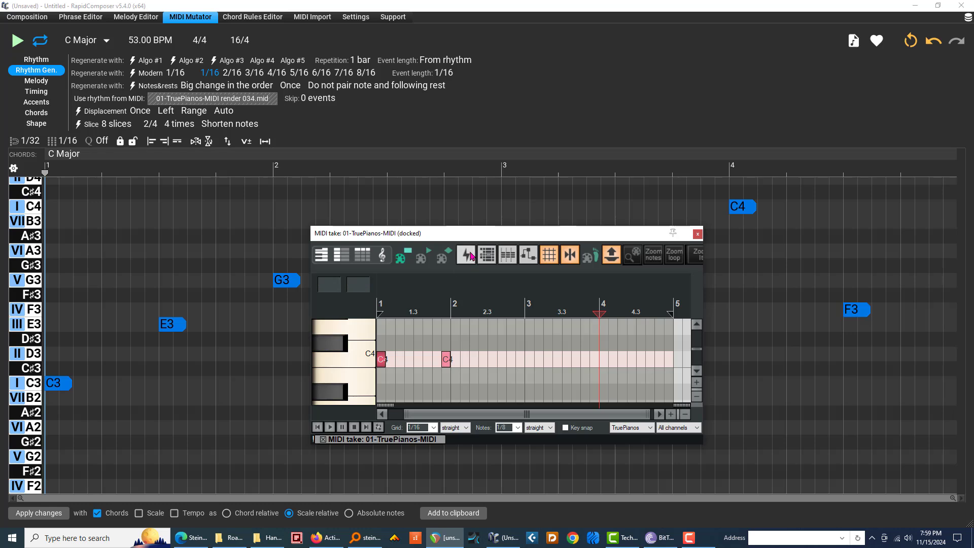
Load 01-TruePianos-MIDI render 035.mid as the rhythm source and apply its rhythm to the melody.
left_click_drag(472, 237, 0, 355)
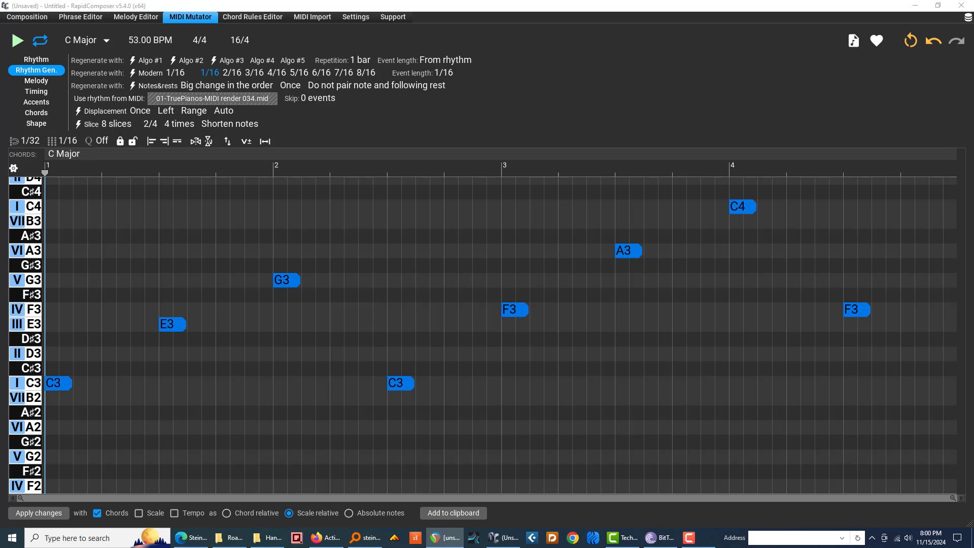
mouse_move(70, 161)
left_mouse_down()
mouse_move(169, 127)
mouse_move(189, 101)
left_mouse_up()
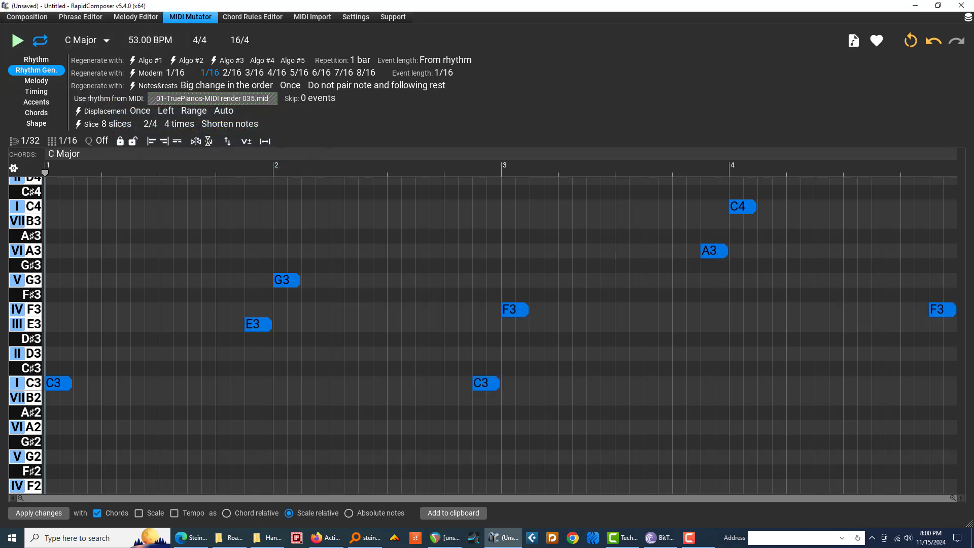
Add C4 eighth notes on the first and last eighths of bars 2, 3 and 4 in the MIDI take.
left_click_drag(0, 320, 724, 269)
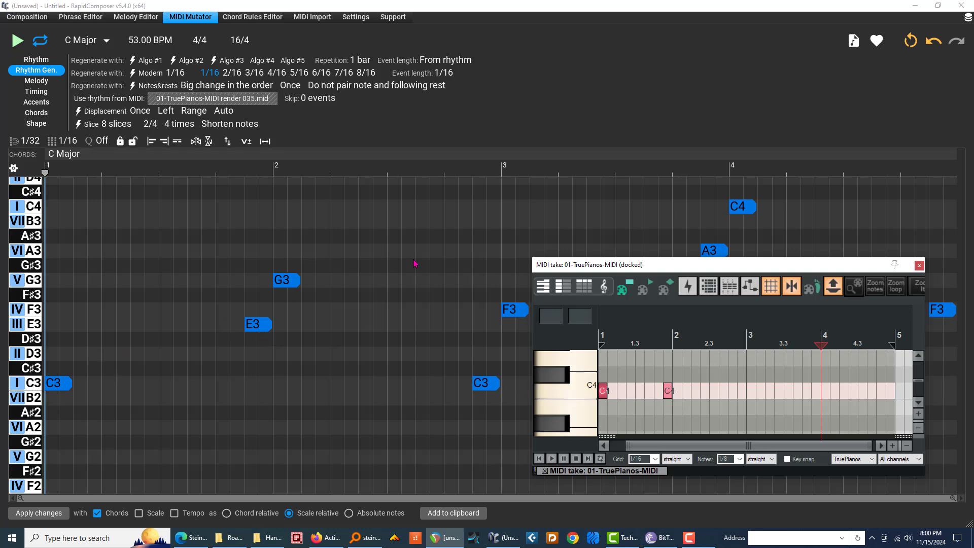
left_click_drag(679, 268, 497, 252)
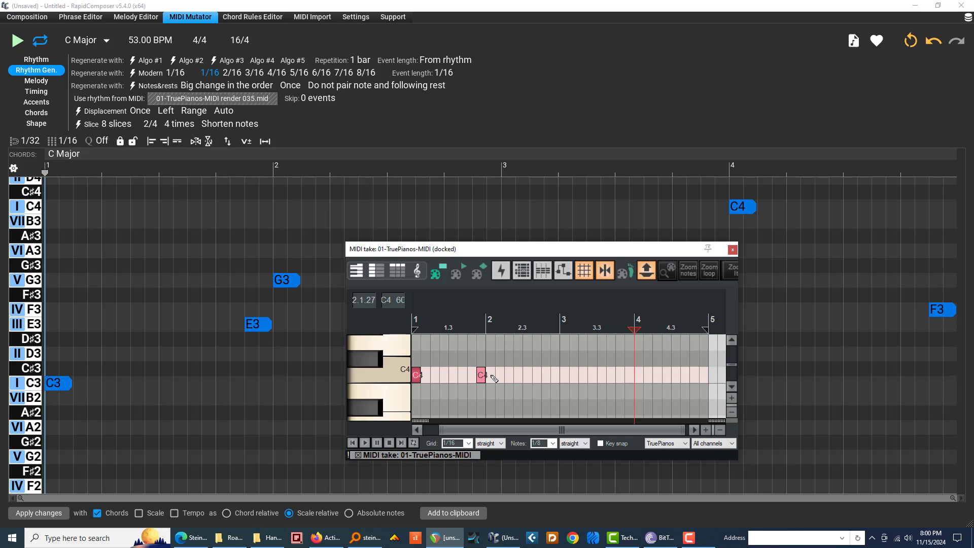
left_click(493, 378)
left_click(556, 378)
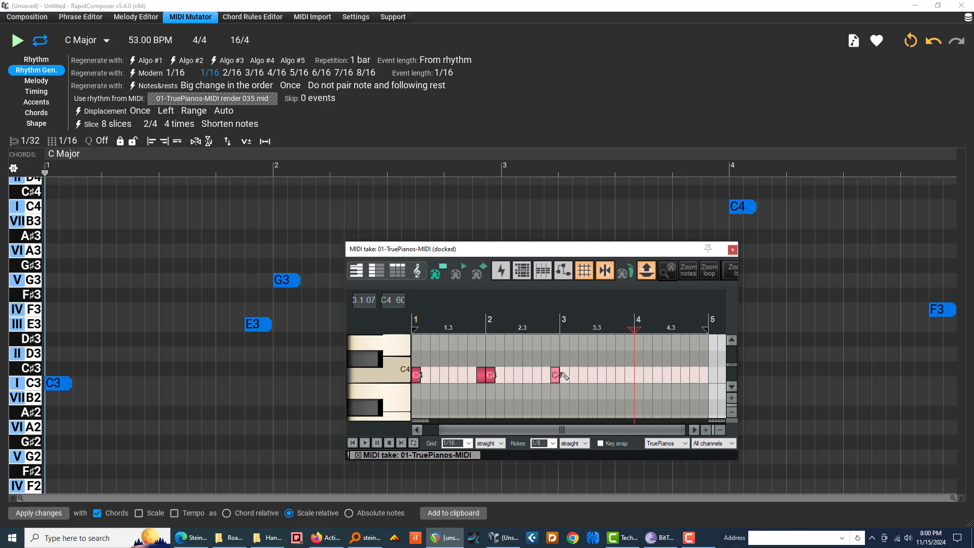
left_click(564, 377)
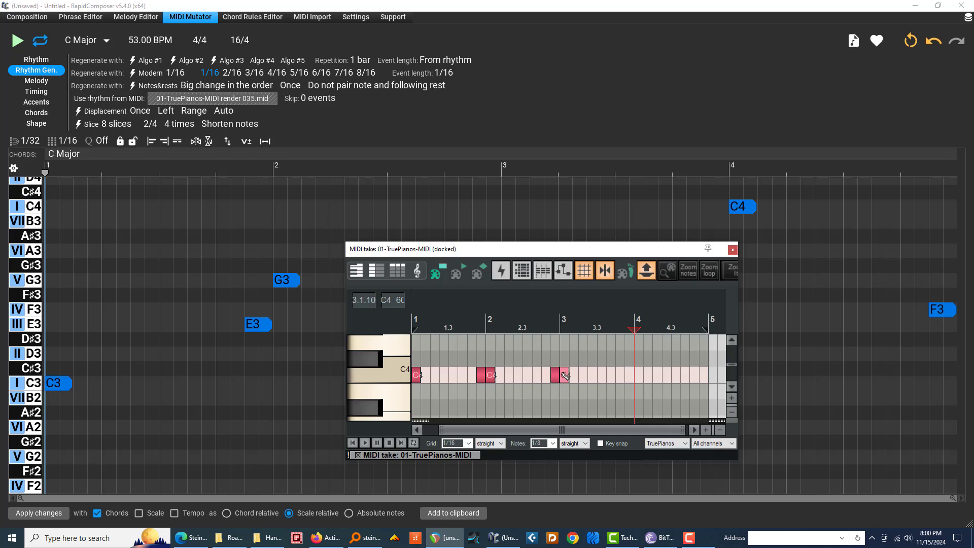
left_click(629, 378)
left_click(640, 377)
left_click(704, 376)
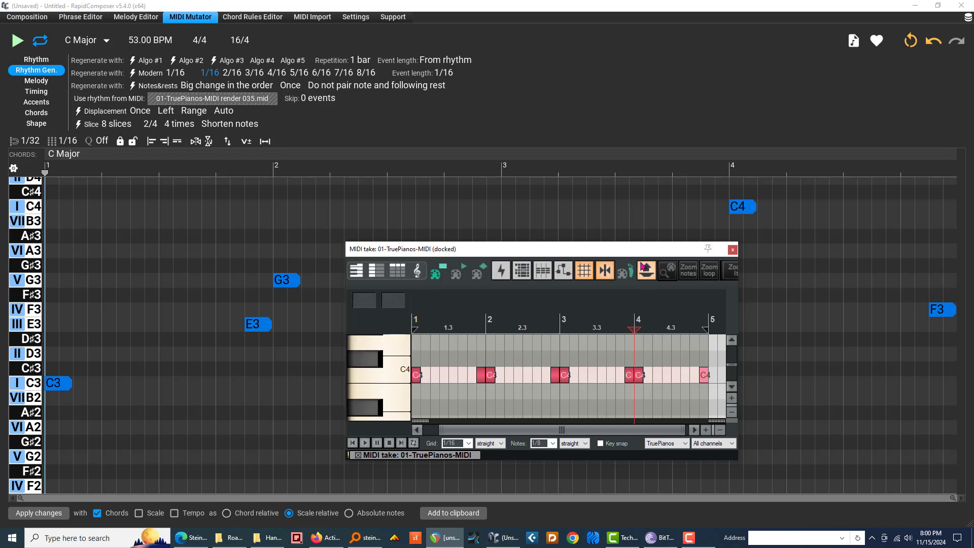
Undo the rhythm mutation and apply the rhythm from 01-TruePianos-MIDI render 036.mid to the original melody.
left_click(928, 44)
left_click(928, 44)
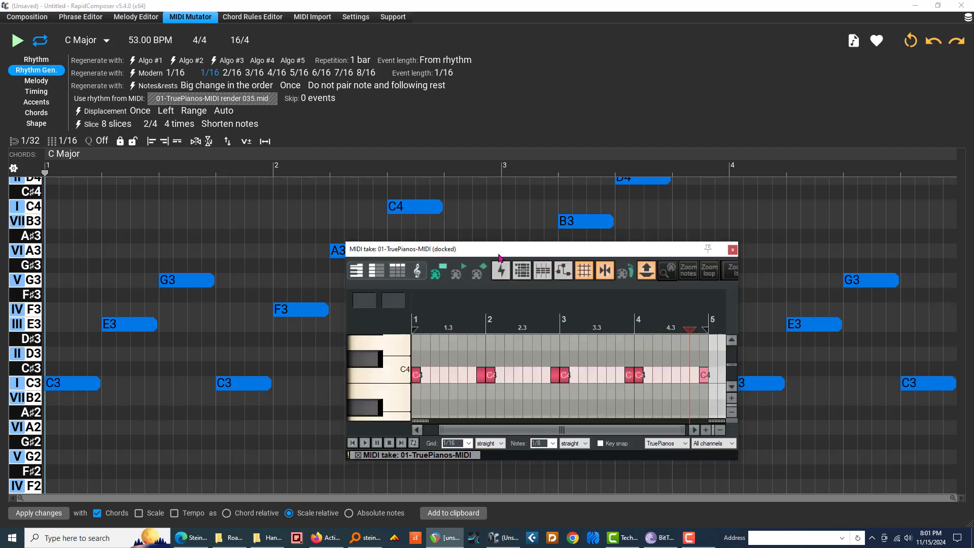
left_click_drag(506, 251, 564, 274)
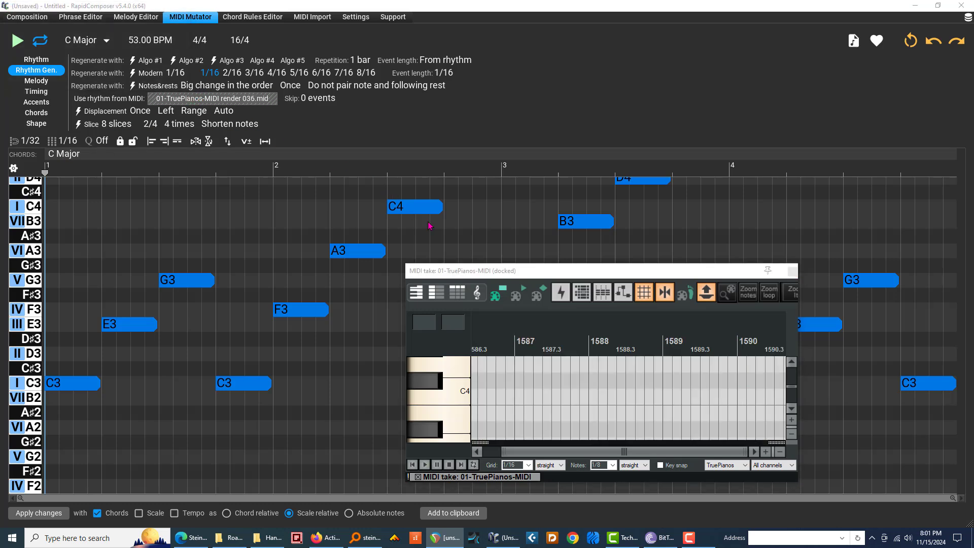
left_click_drag(495, 274, 3, 274)
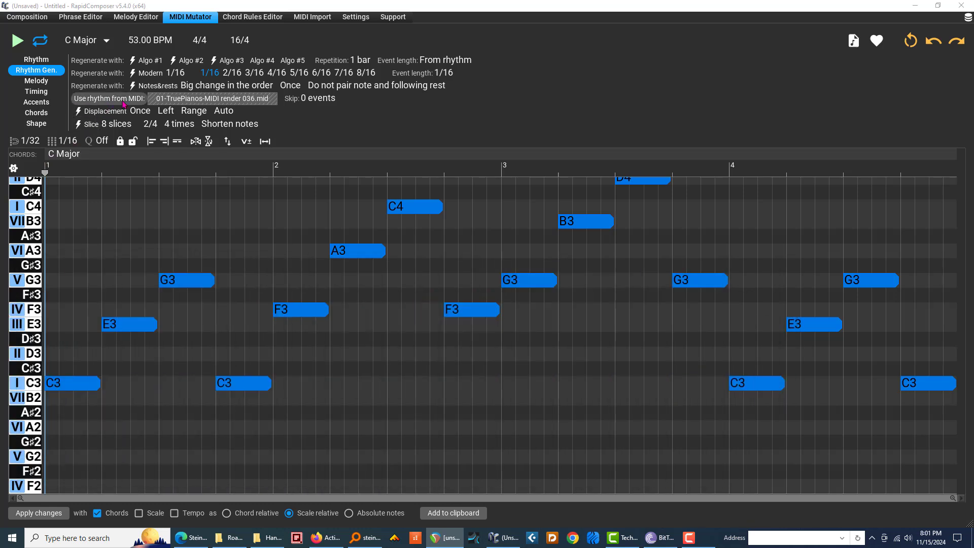
mouse_move(188, 99)
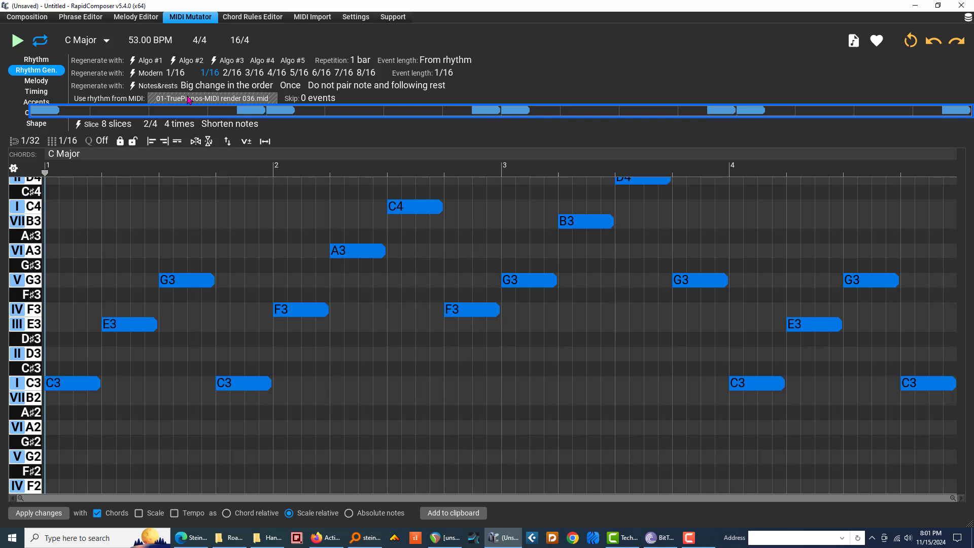
left_click(108, 100)
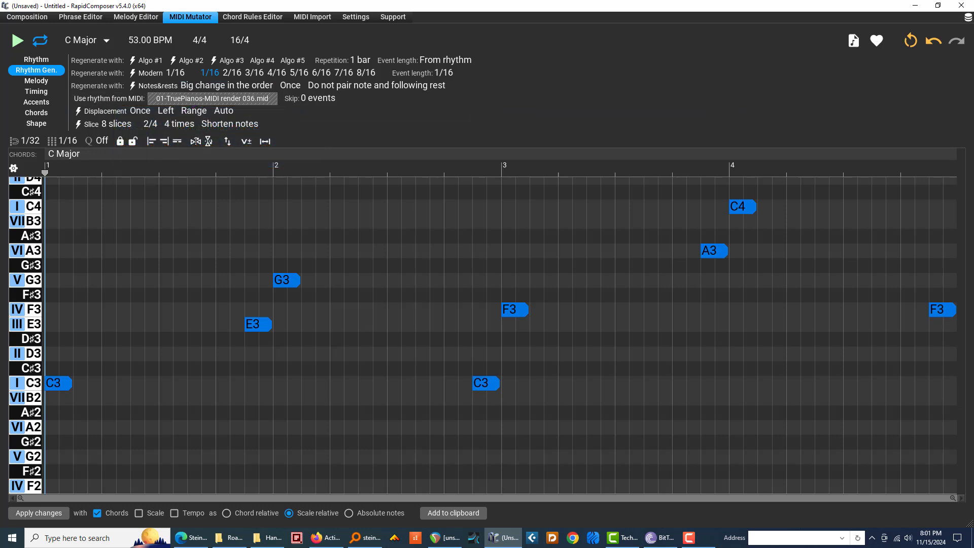
Compare the mutated melody's note positions with the four-bar C4 pattern in the 01-TruePianos-MIDI take.
left_click_drag(0, 268, 441, 179)
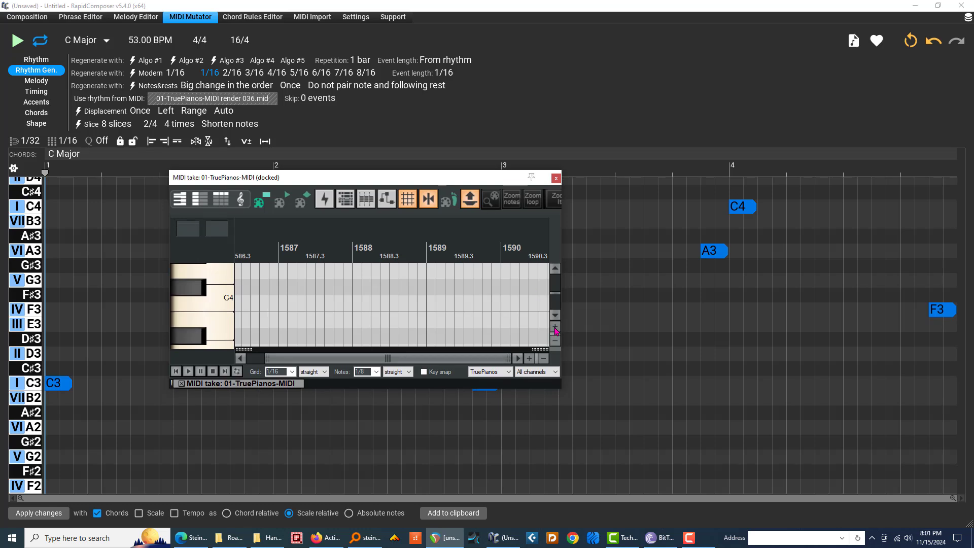
left_click_drag(557, 385, 666, 349)
left_click_drag(664, 297, 666, 300)
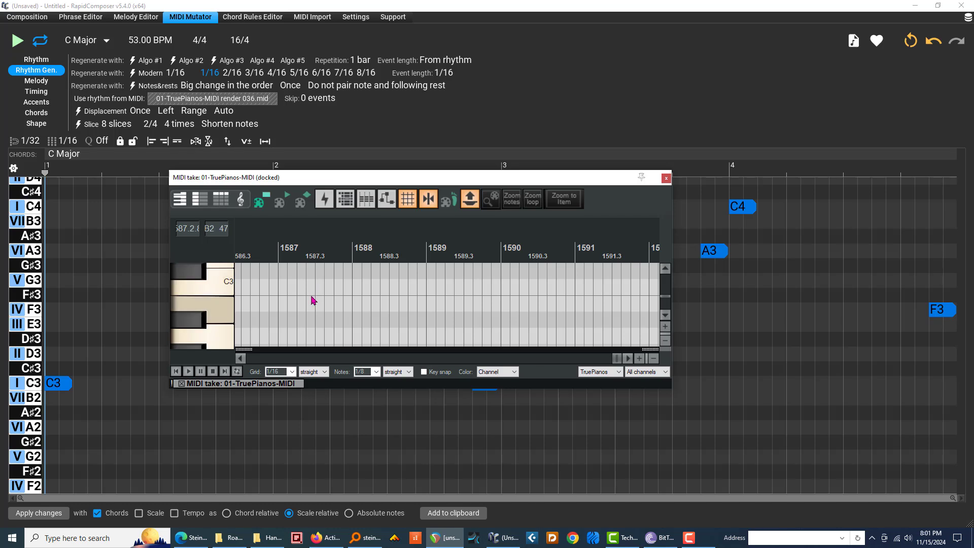
left_click_drag(665, 296, 668, 317)
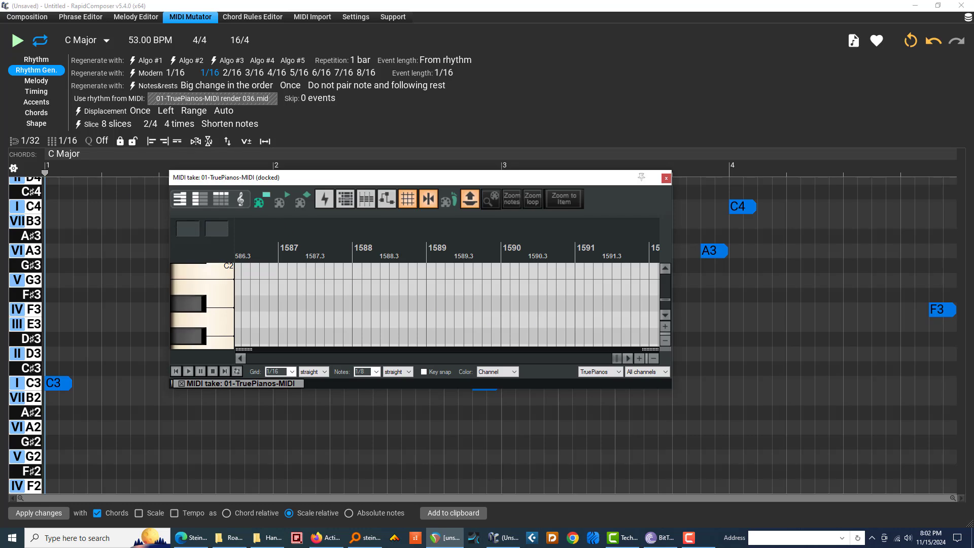
key("Home")
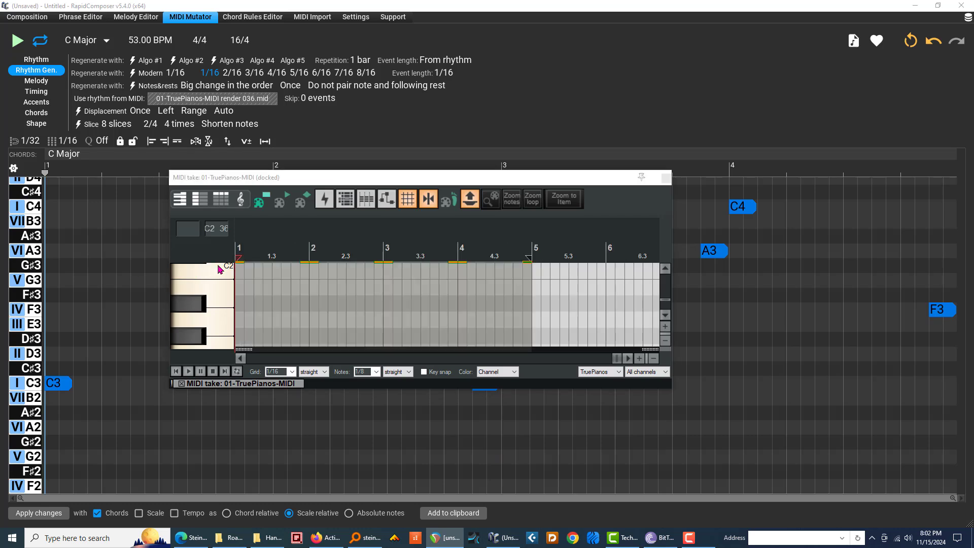
left_click(665, 268)
left_click(665, 267)
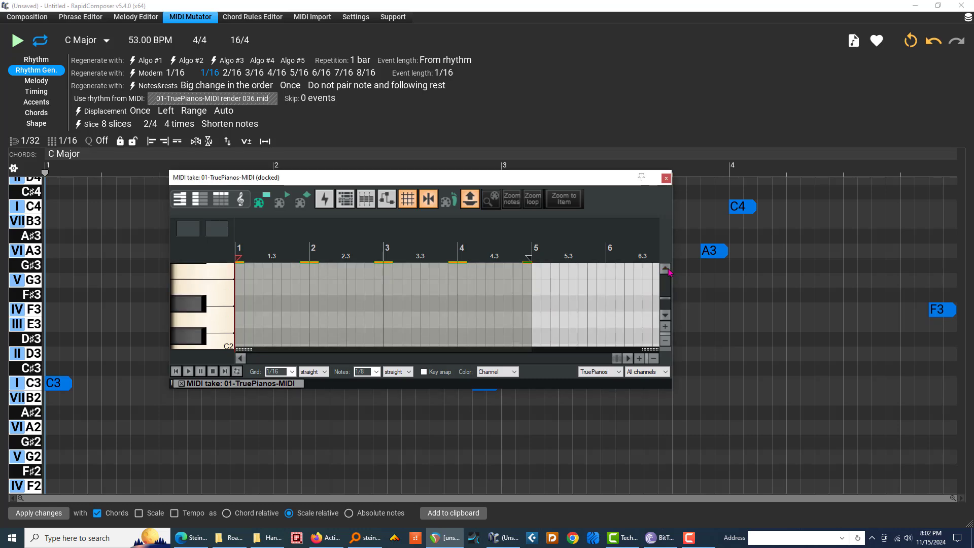
left_click(665, 268)
left_click(665, 267)
left_click(664, 268)
left_click(669, 270)
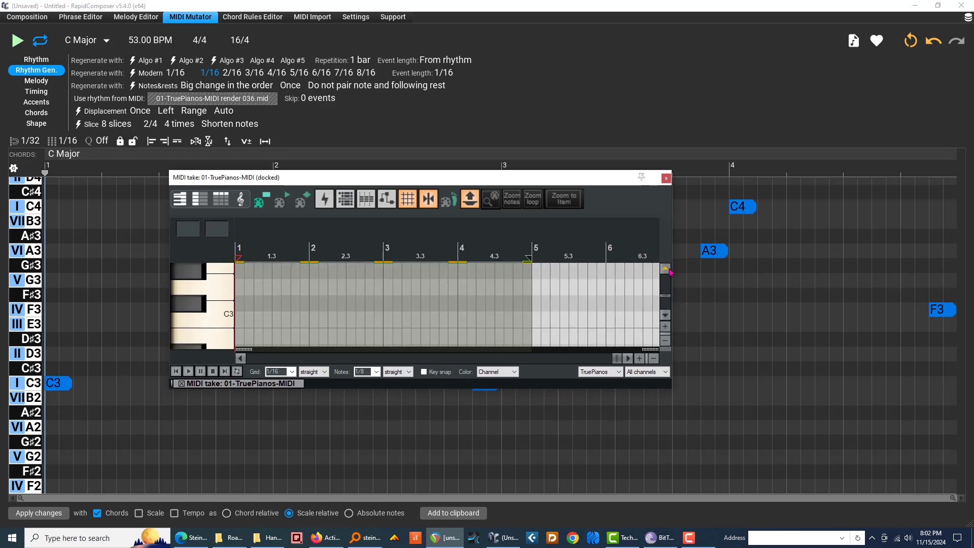
left_click(668, 270)
left_click(669, 270)
left_click(668, 270)
left_click(670, 271)
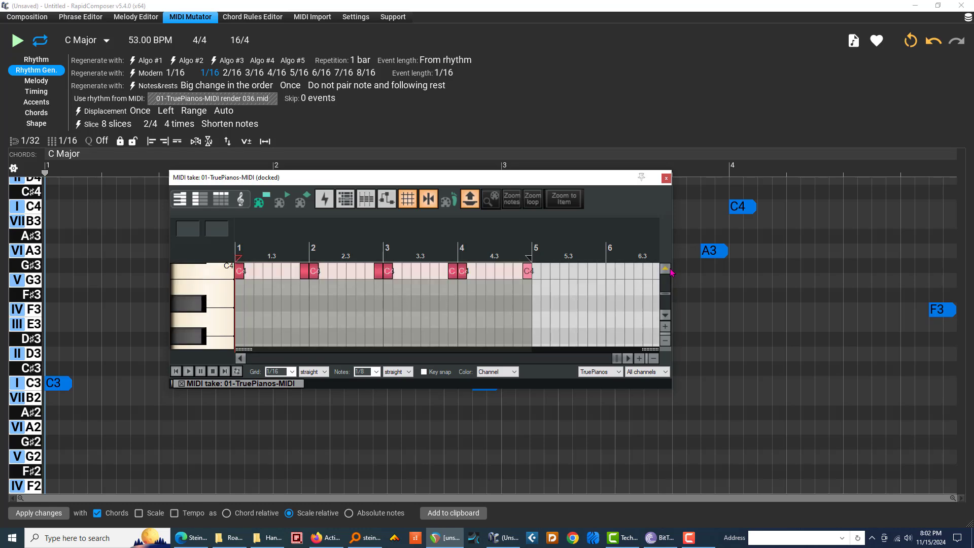
left_click(670, 270)
left_click(670, 270)
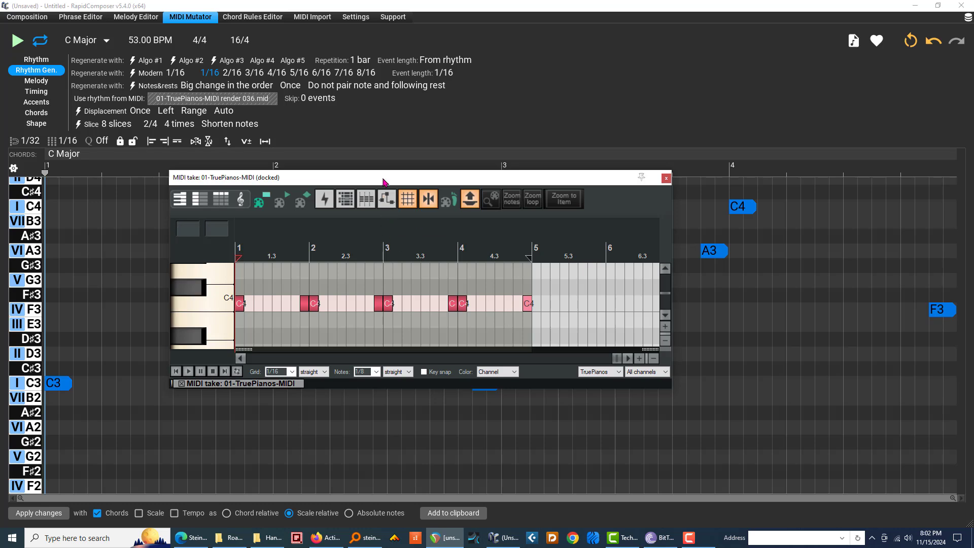
left_click_drag(375, 180, 574, 175)
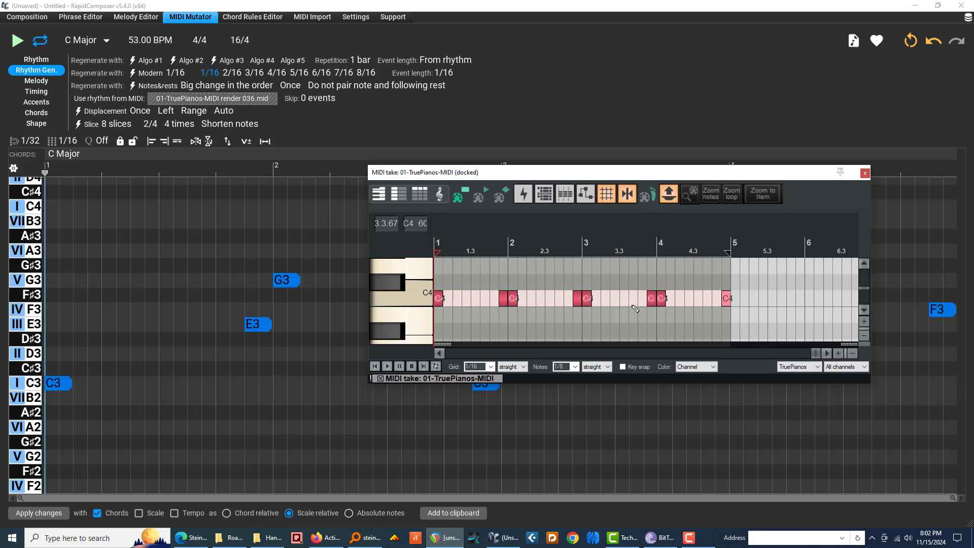
Delete all C4 notes in bars 2 to 4 of the MIDI take.
left_click(513, 303)
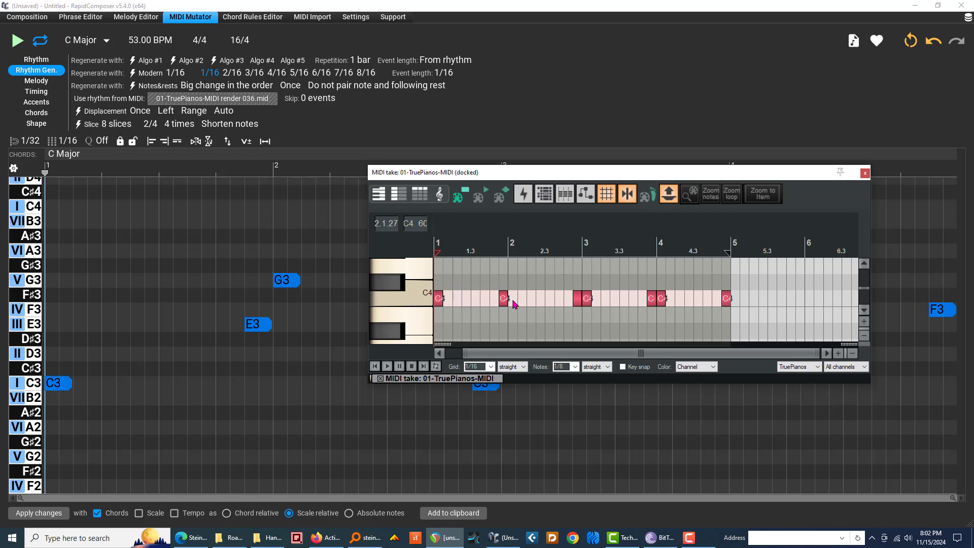
left_click(587, 299)
left_click_drag(553, 281, 738, 317)
key("Delete")
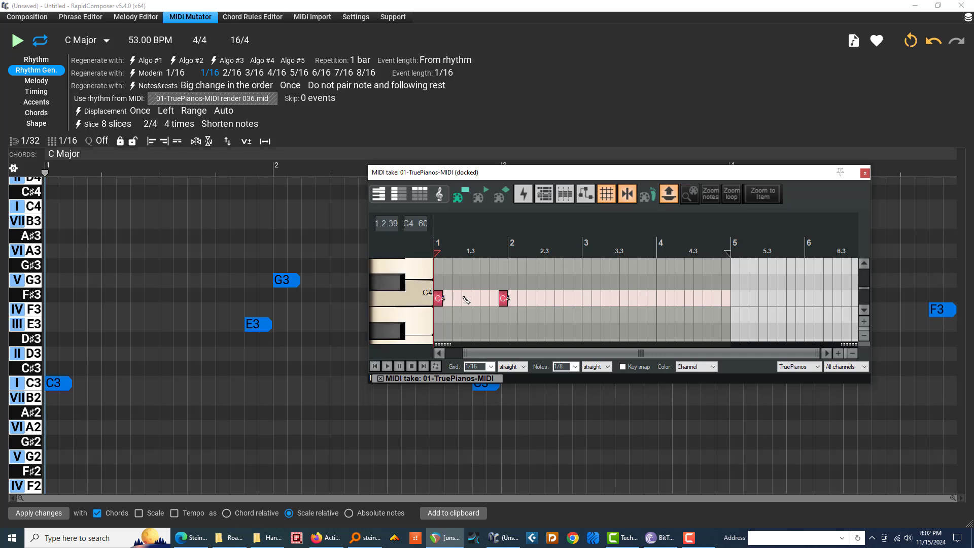
Restore the original arpeggio and apply the rhythm from 01-TruePianos-MIDI render 037.mid to it.
left_click_drag(529, 176, 451, 252)
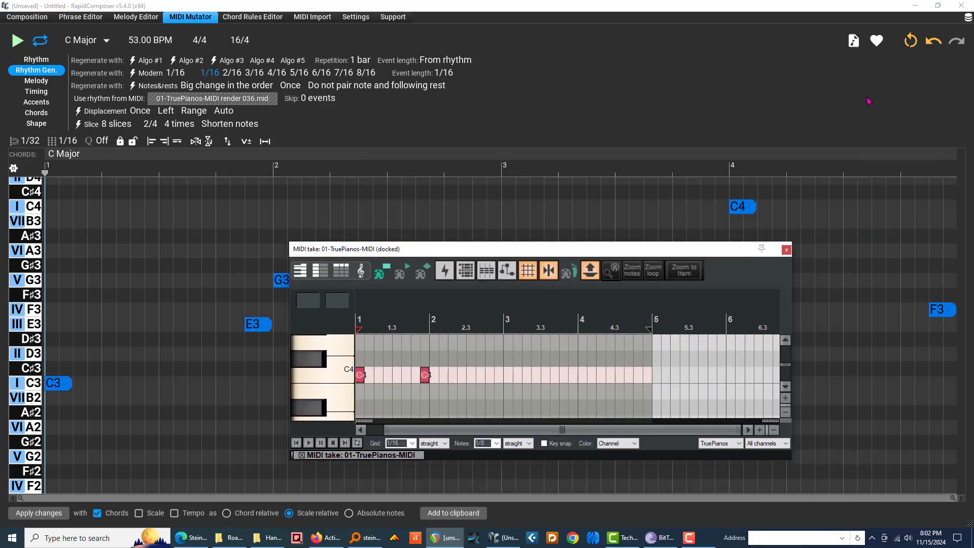
left_click(933, 41)
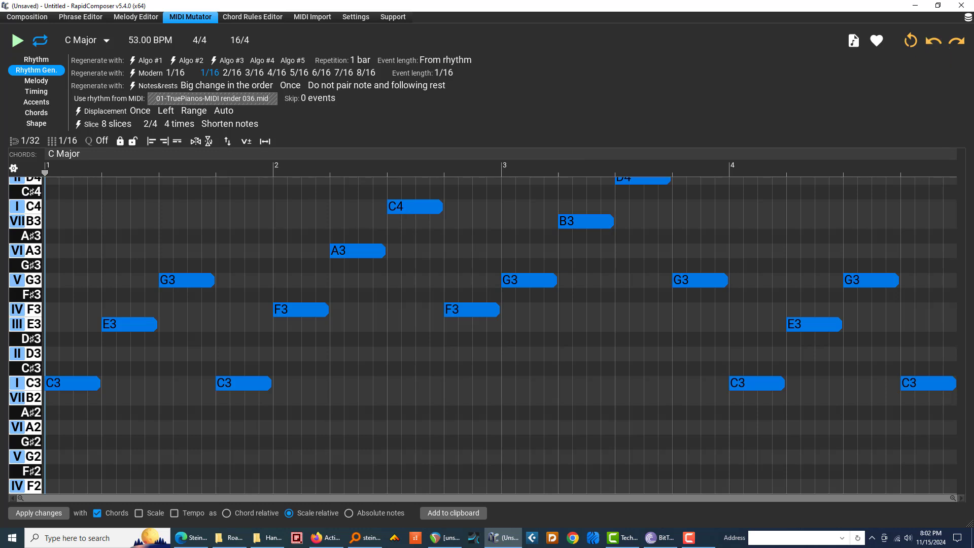
key("alt+Tab")
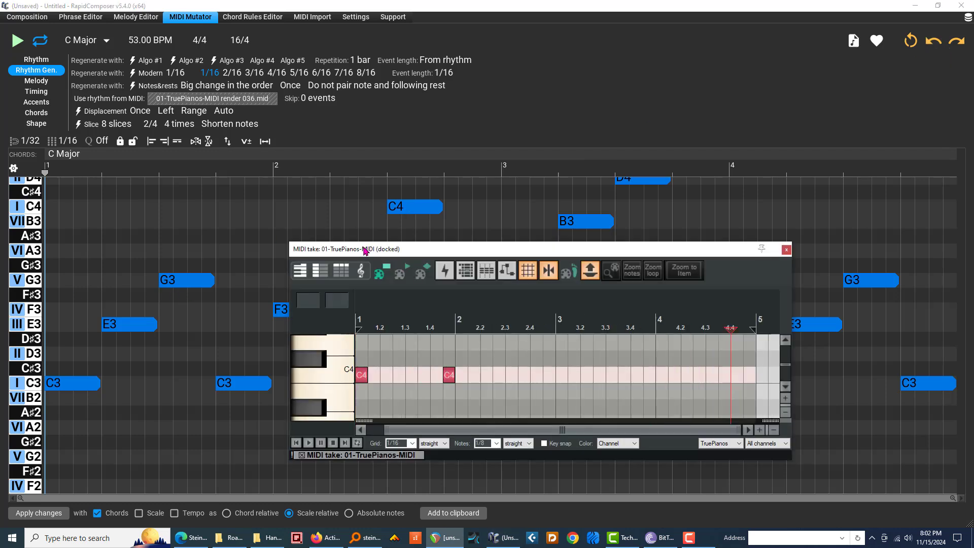
key("alt+Tab")
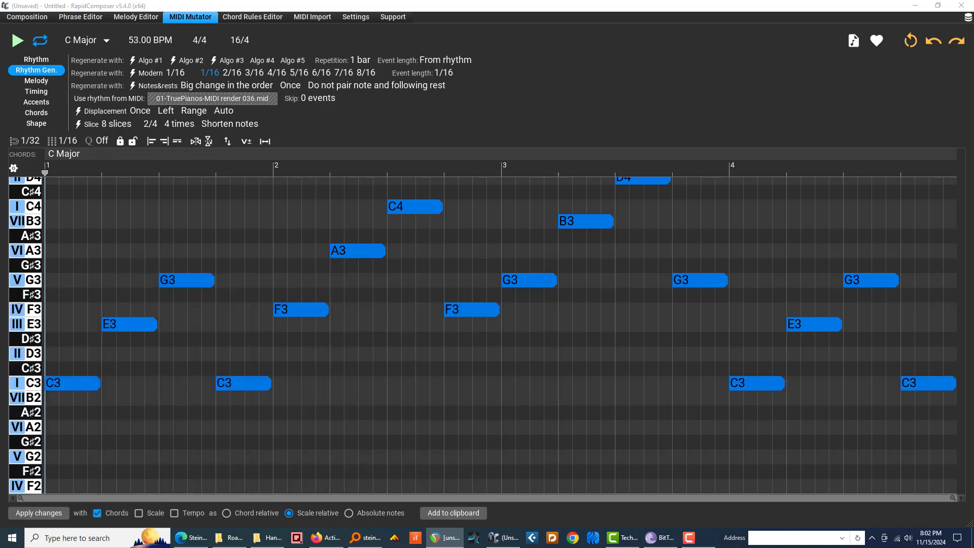
left_click_drag(39, 183, 211, 100)
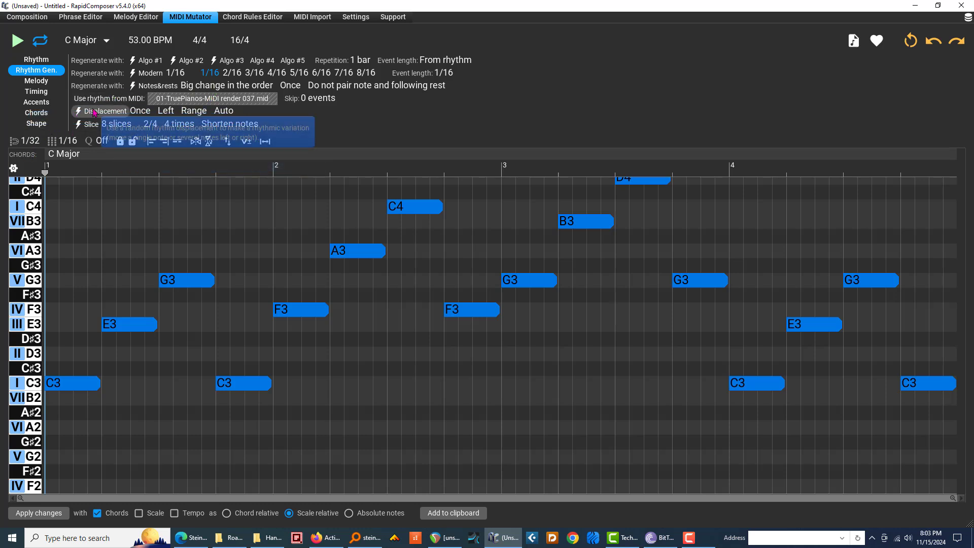
left_click(100, 101)
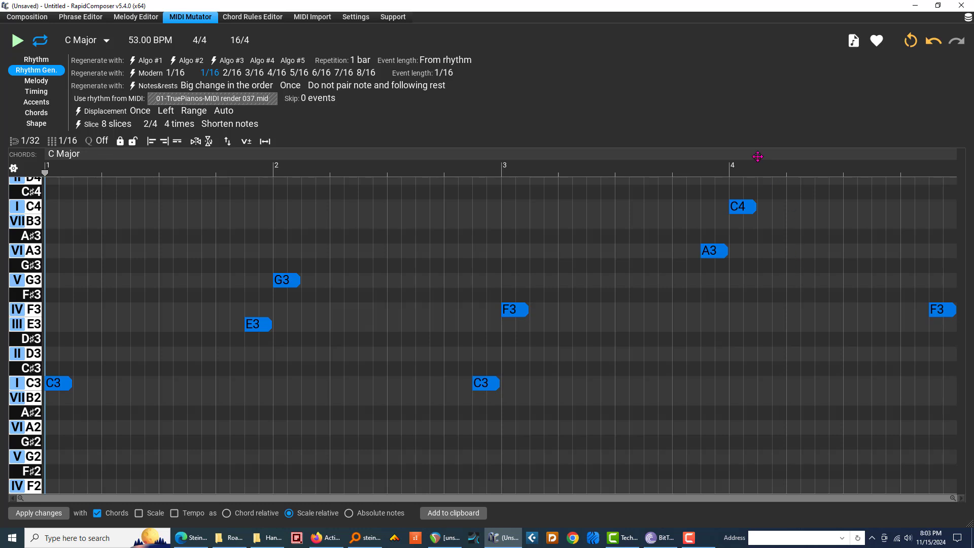
In the 01-TruePianos-MIDI take, delete the C4 note at the end of bar 1 and lengthen the first C4 to a half note.
mouse_move(229, 103)
left_click(445, 537)
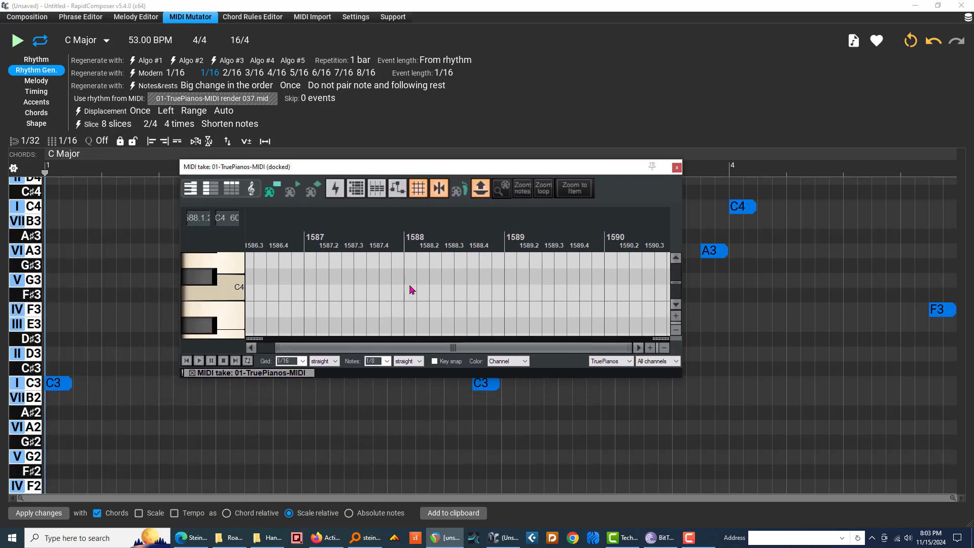
left_click(675, 258)
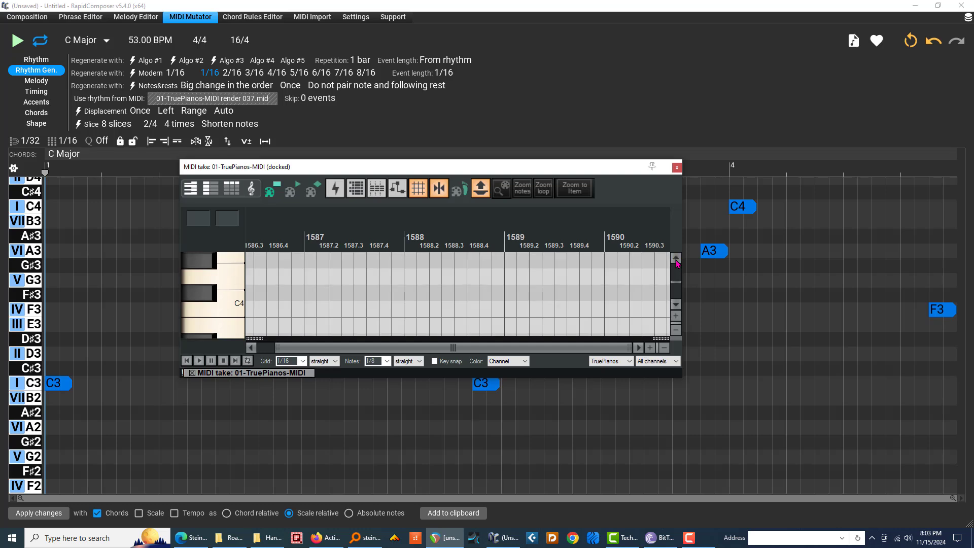
left_click(675, 259)
left_click(676, 260)
left_click(675, 304)
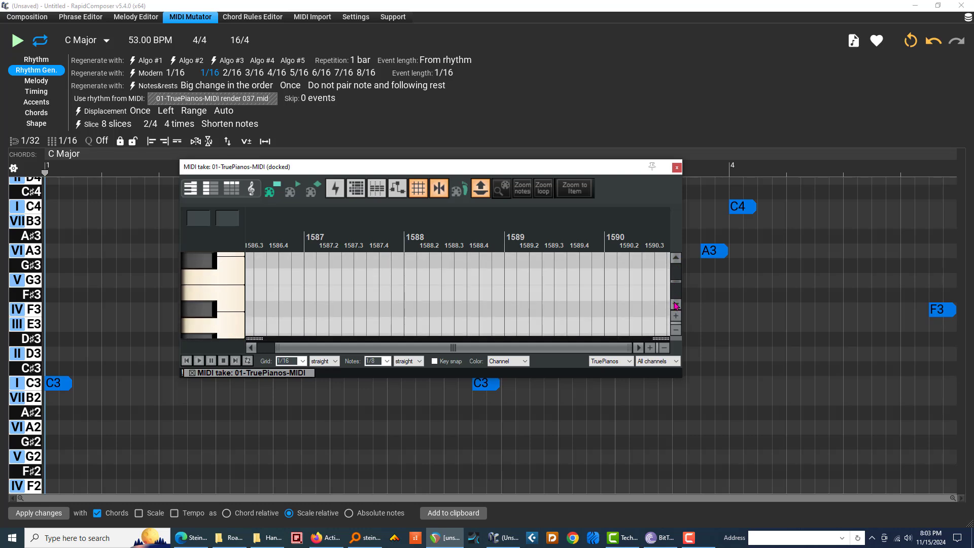
left_click(675, 305)
left_click(675, 305)
left_click(675, 304)
left_click(675, 306)
left_click(675, 306)
left_click(675, 306)
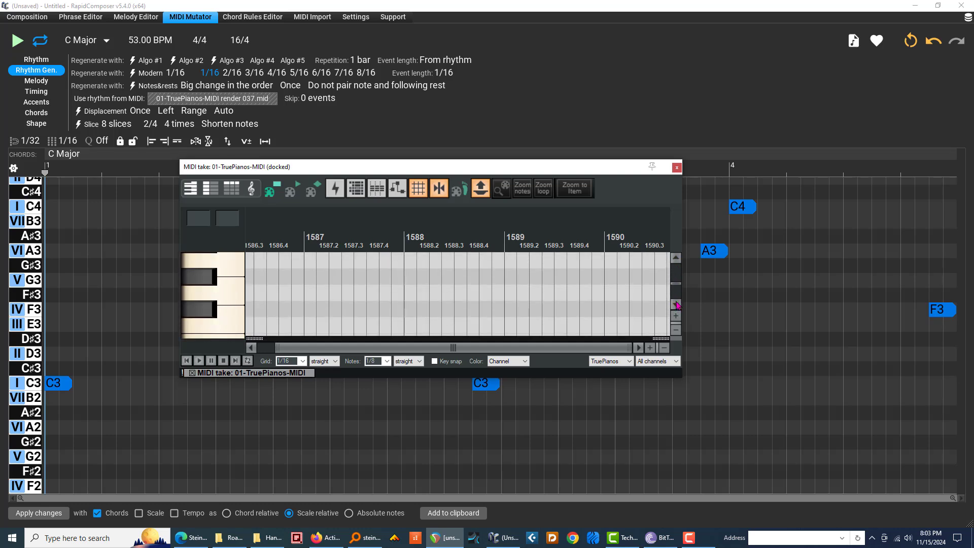
left_click(676, 305)
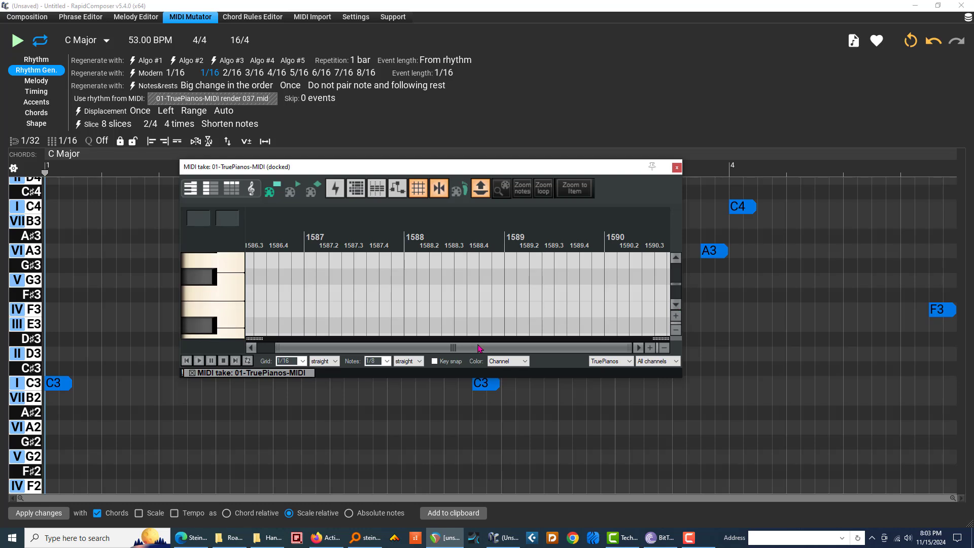
left_click_drag(478, 348, 413, 354)
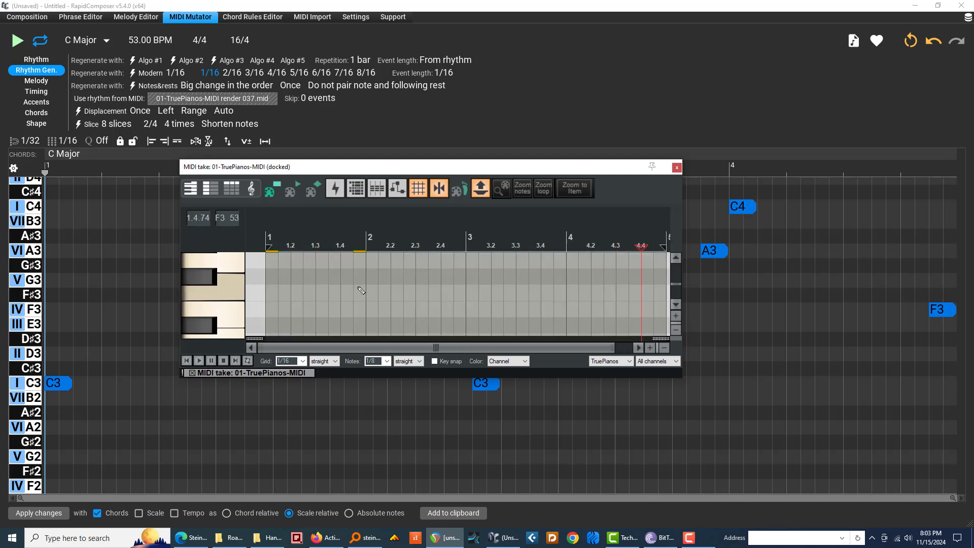
left_click(675, 259)
left_click(675, 258)
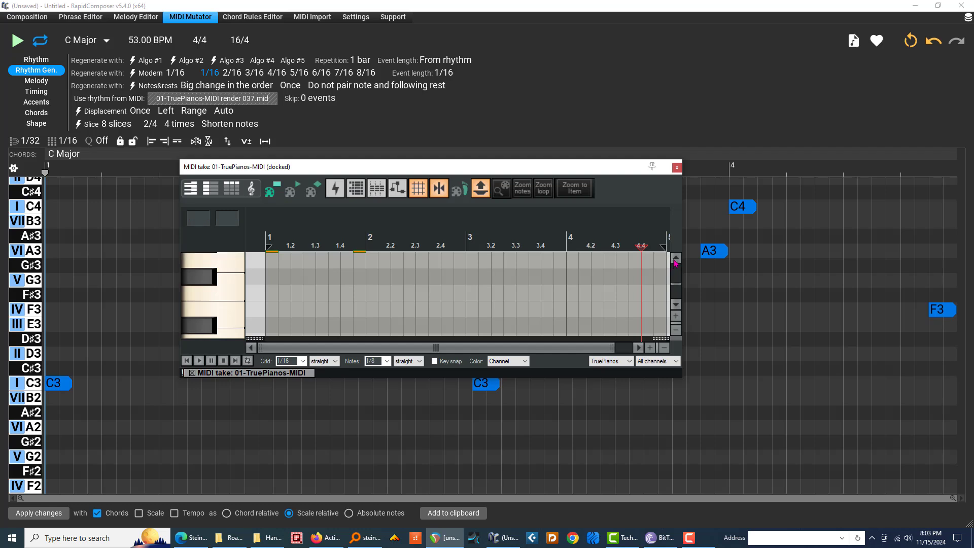
left_click(675, 259)
left_click(675, 258)
left_click(675, 259)
left_click(675, 259)
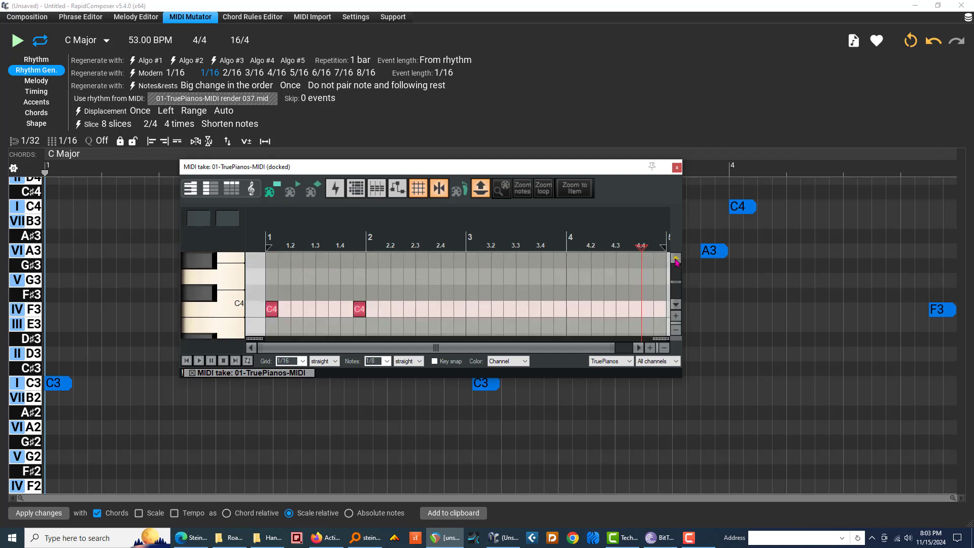
double_click(359, 309)
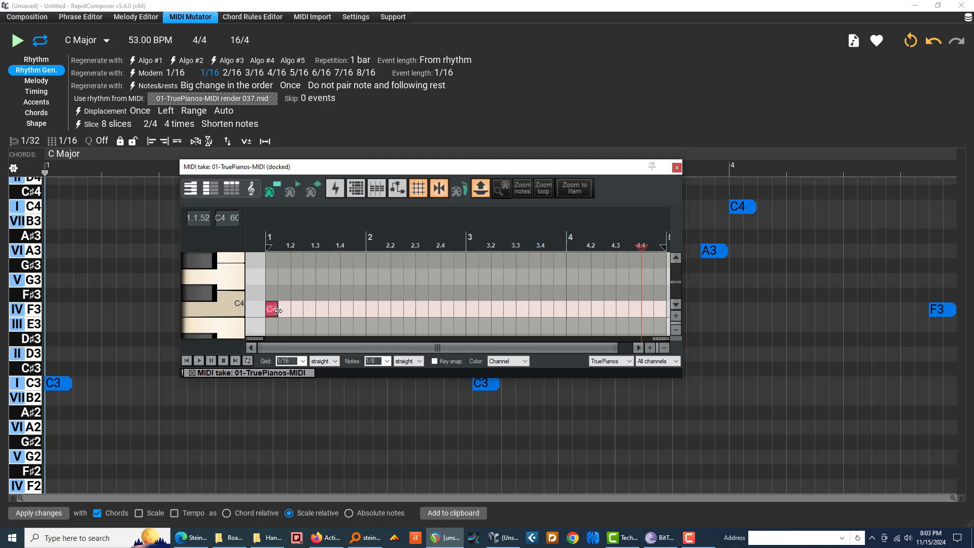
left_click_drag(277, 314, 314, 317)
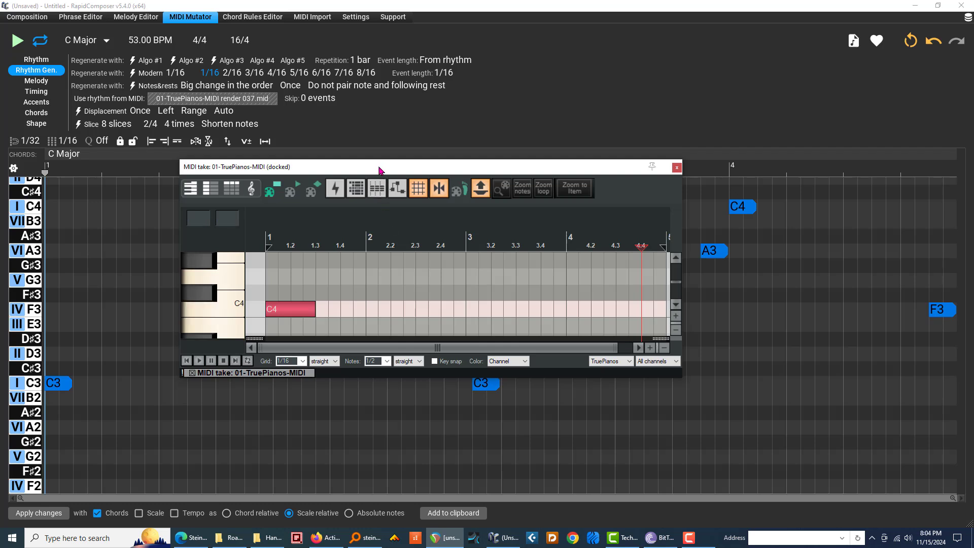
Load 01-TruePianos-MIDI render 038.mid as the rhythm source and apply its rhythm to the melody.
left_click_drag(380, 168, 435, 366)
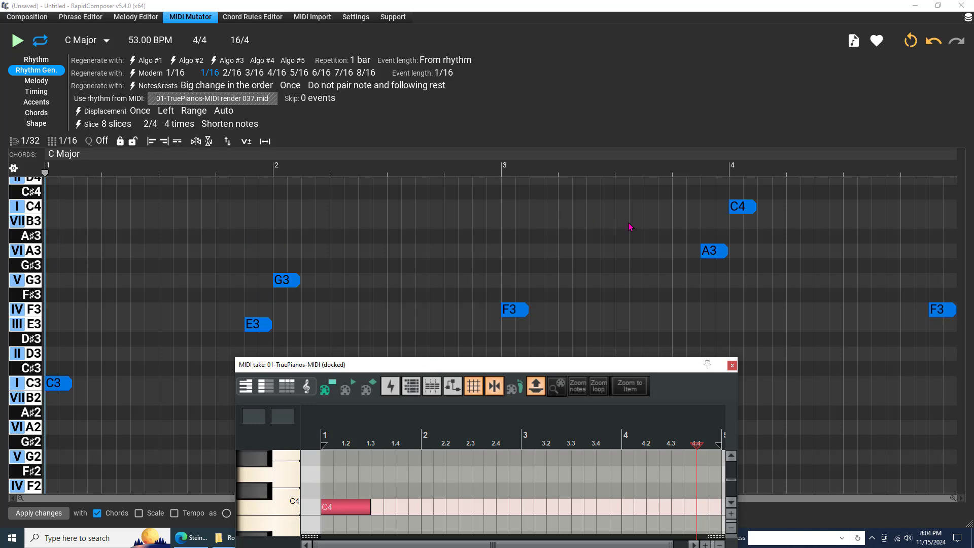
left_click_drag(497, 363, 0, 330)
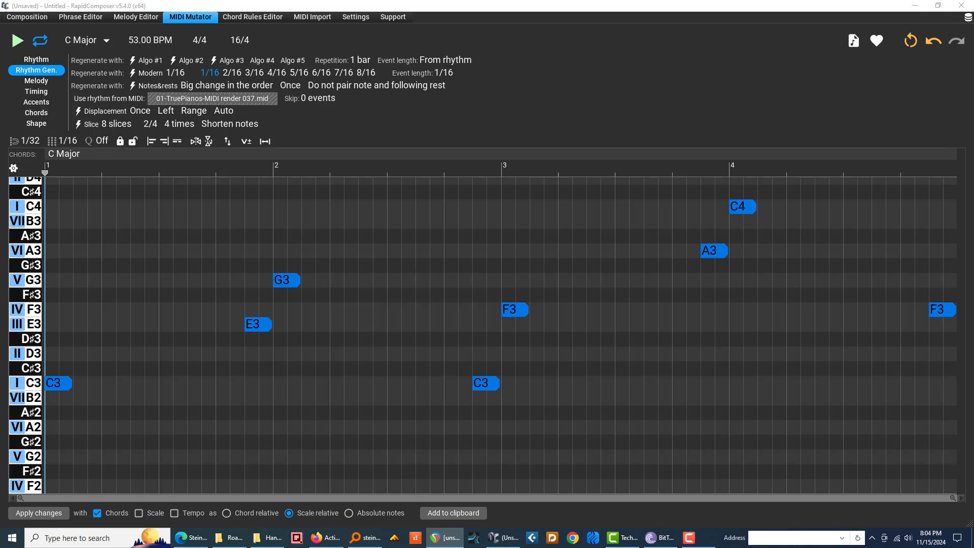
left_click_drag(0, 329, 179, 102)
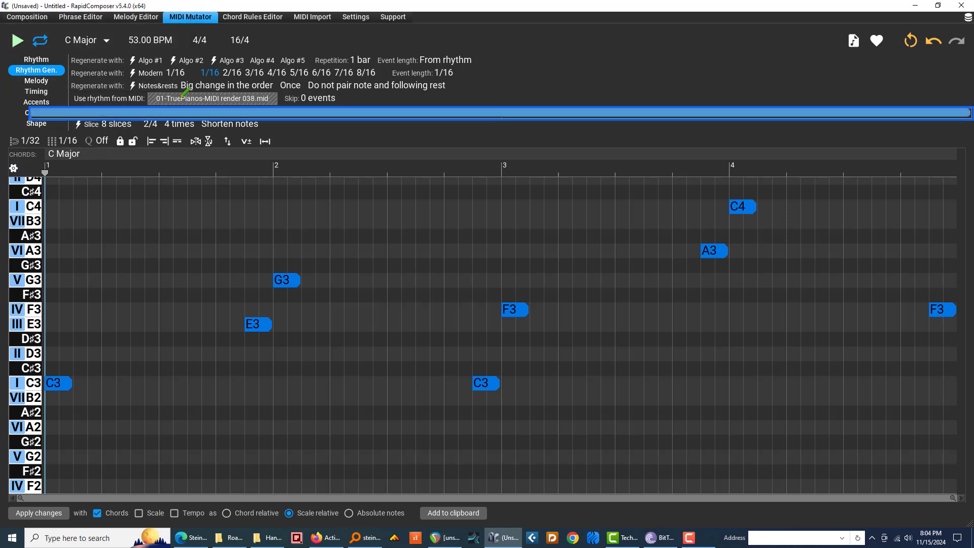
left_click(105, 99)
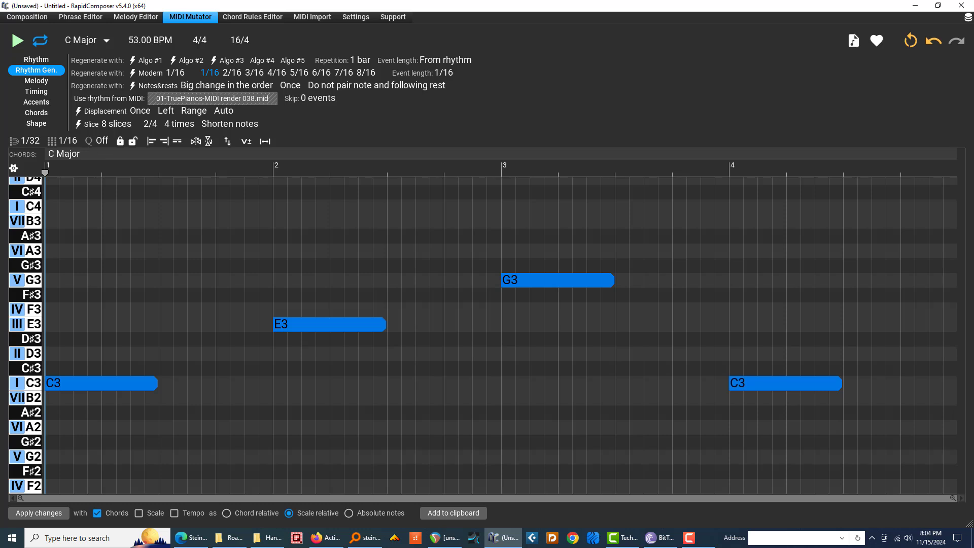
Lengthen the C4 note in the 01-TruePianos-MIDI take to fill the whole of bar 1.
left_click(444, 537)
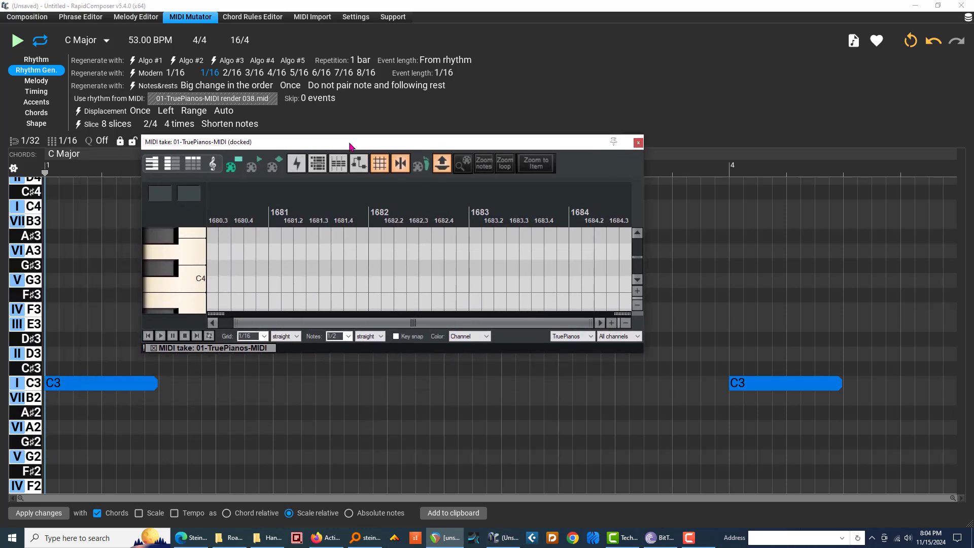
left_click_drag(350, 143, 349, 146)
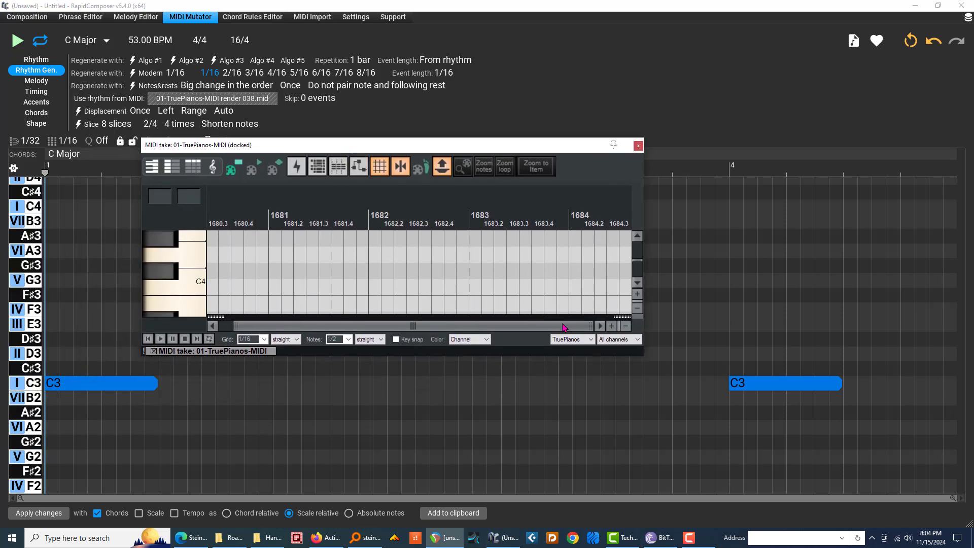
left_click_drag(559, 325, 390, 329)
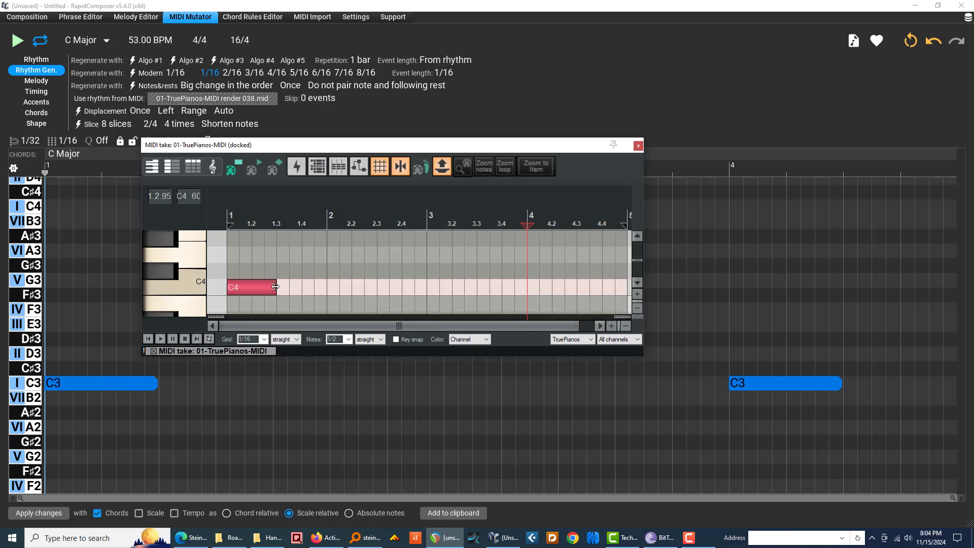
left_click_drag(275, 286, 326, 291)
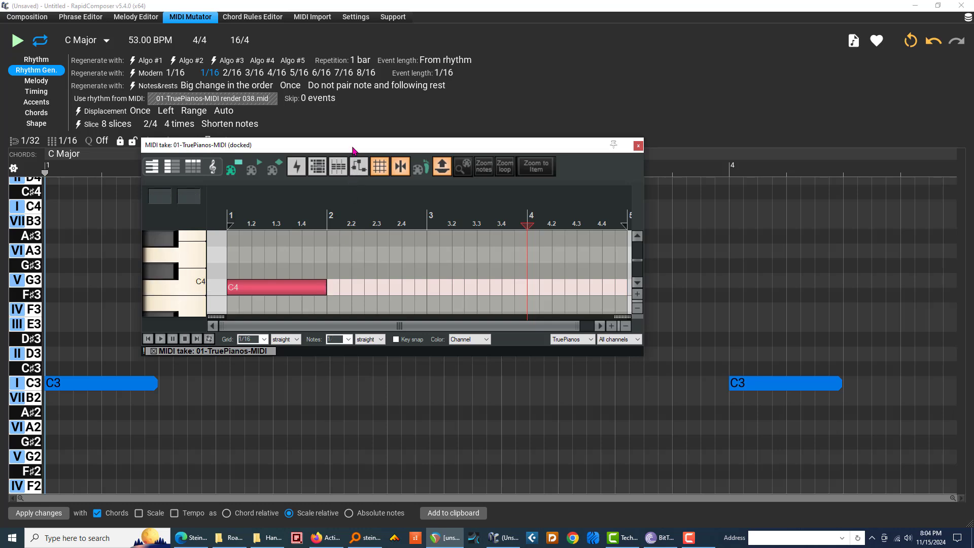
Load 01-TruePianos-MIDI render 039.mid as the rhythm source and apply its rhythm to the melody.
left_click_drag(355, 149, 0, 319)
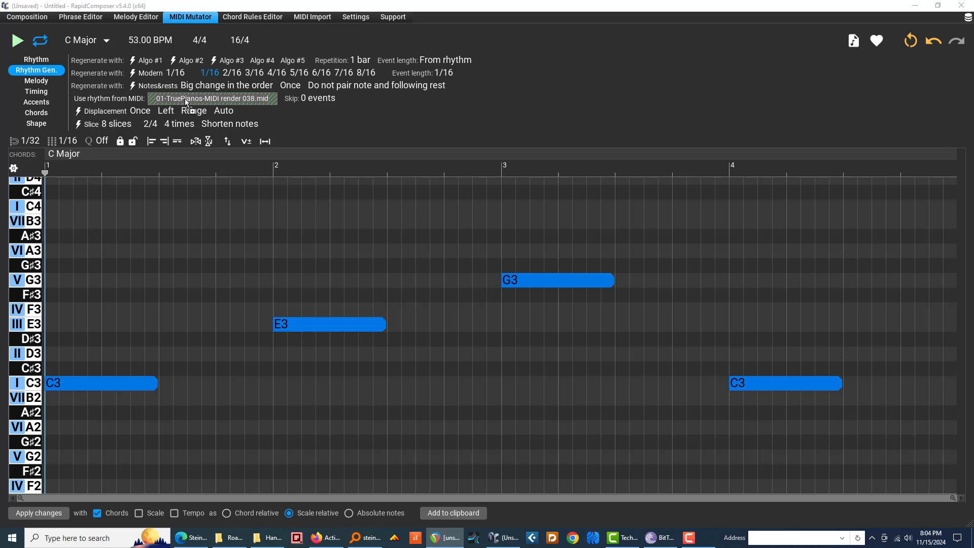
left_click_drag(185, 98, 184, 98)
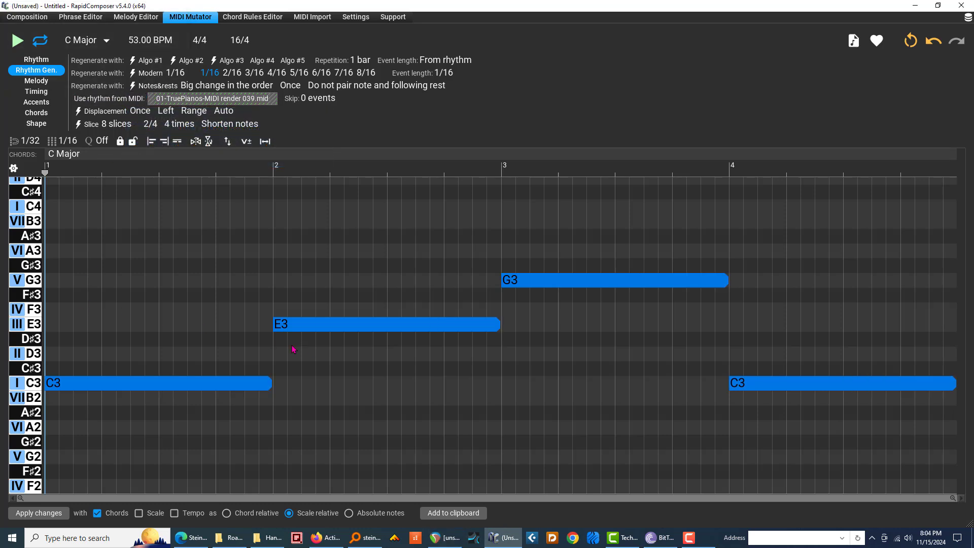
Replace the whole-bar C4 in the MIDI take with a half-note C4 at the start of bar 1.
left_click_drag(0, 278, 516, 232)
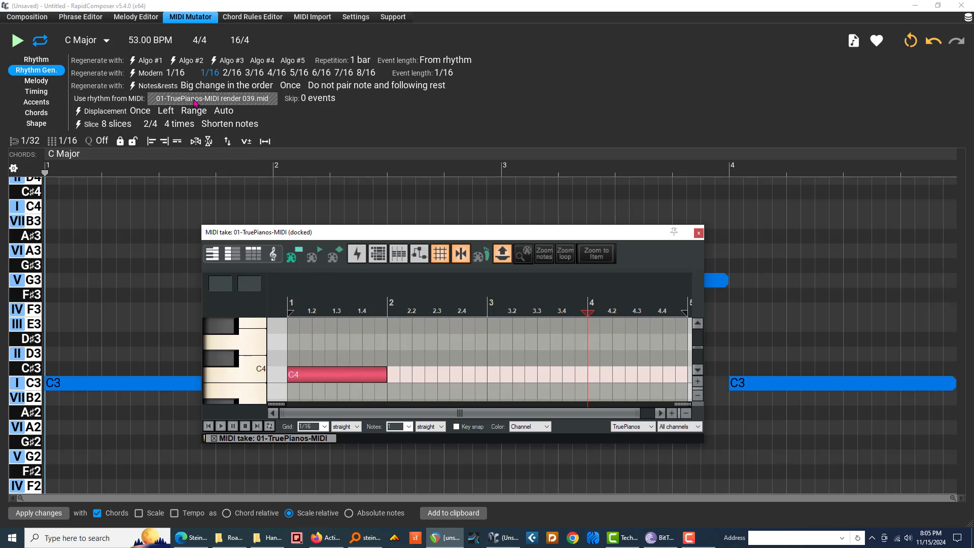
left_click_drag(330, 231, 358, 228)
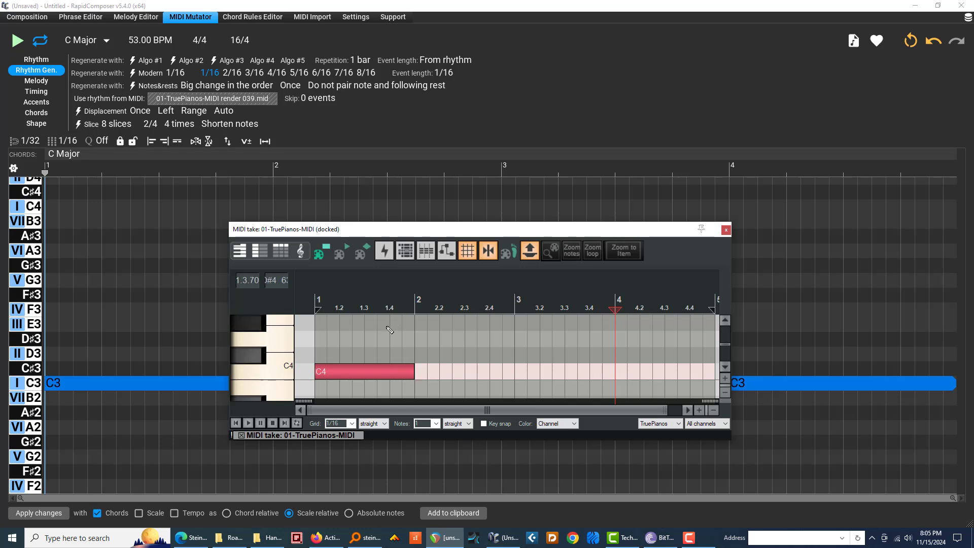
double_click(397, 376)
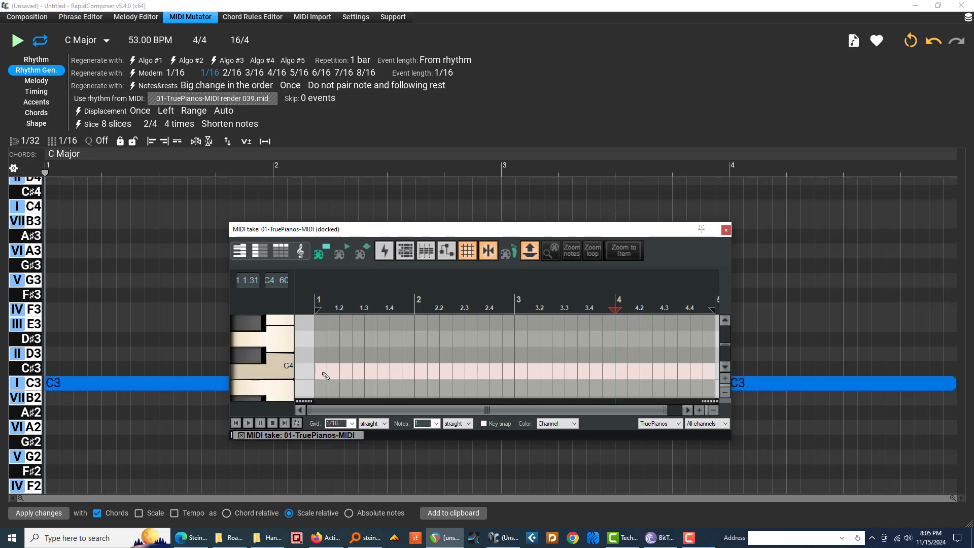
mouse_move(325, 376)
left_mouse_down()
mouse_move(422, 375)
mouse_move(325, 376)
left_mouse_up()
left_click_drag(337, 372, 366, 376)
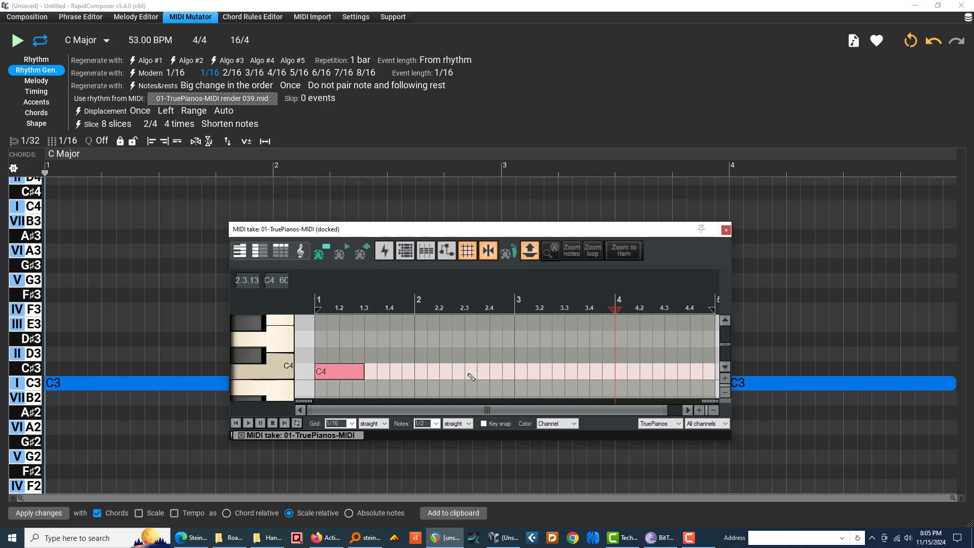
Add a C4 note at the start of bar 2 in the MIDI take and shorten it to an eighth note.
left_click(421, 371)
left_click(424, 374)
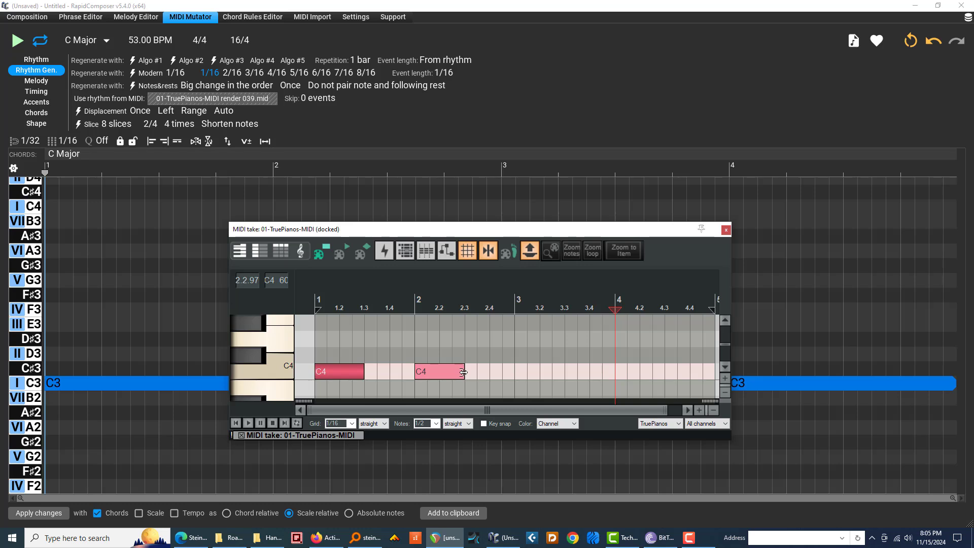
left_click_drag(464, 372, 422, 374)
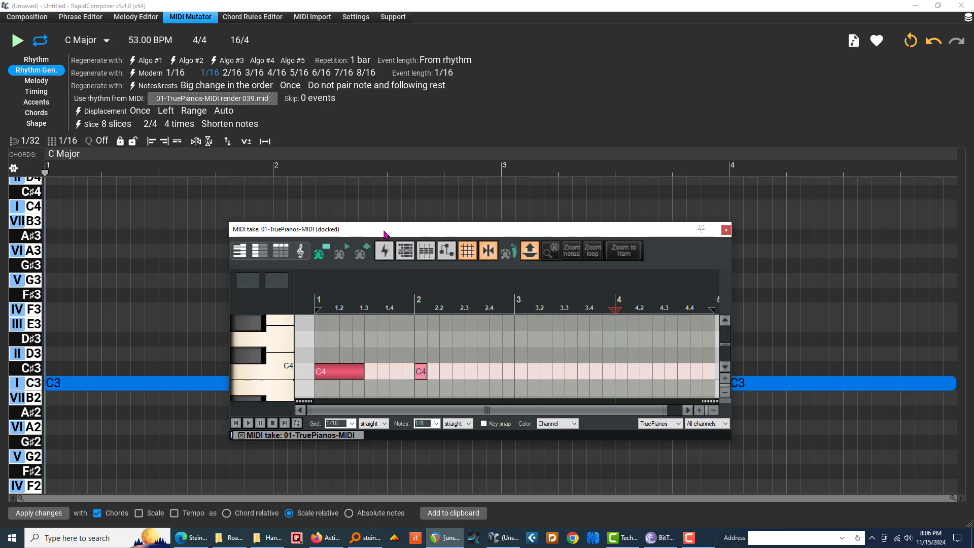
Restore the original arpeggio and apply the rhythm from 01-TruePianos-MIDI render 040.mid to it.
left_click_drag(388, 231, 0, 310)
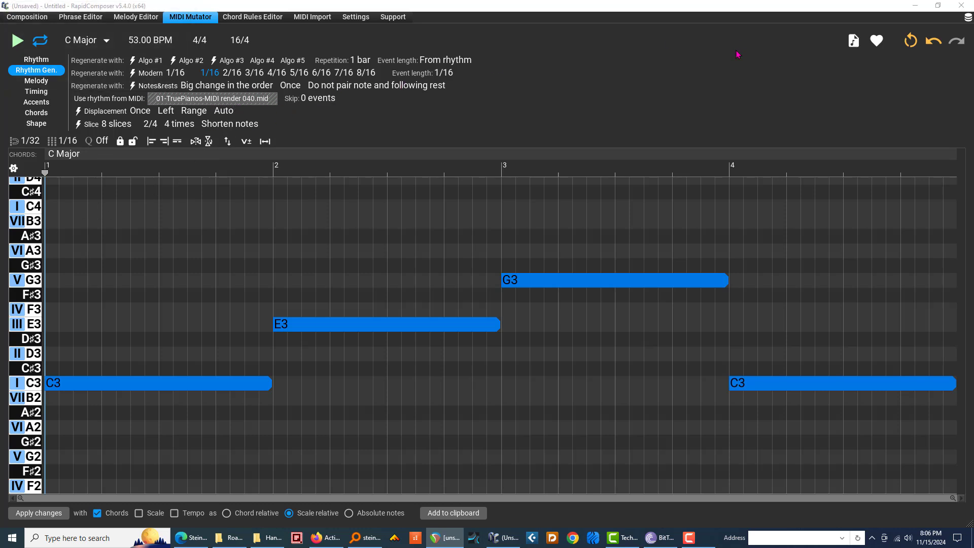
left_click(932, 41)
left_click(932, 41)
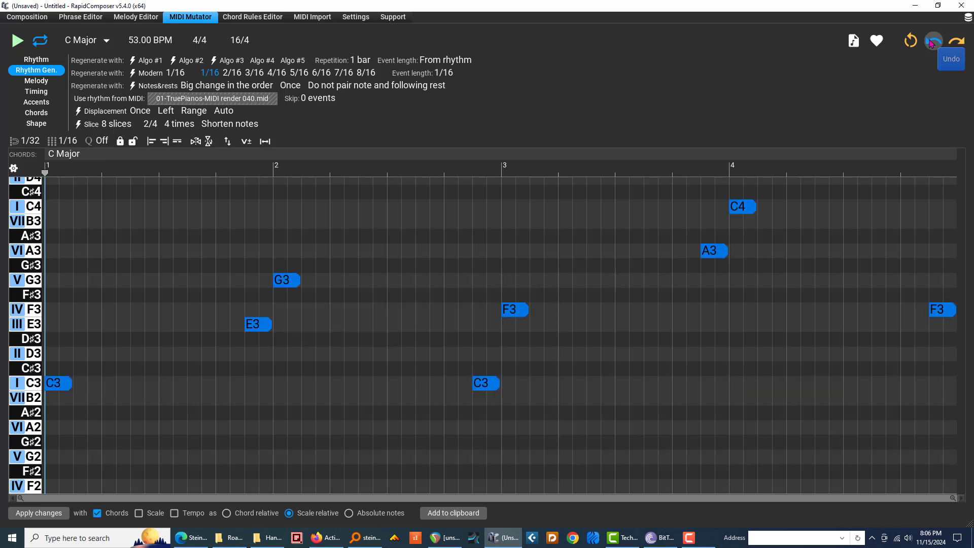
left_click(933, 41)
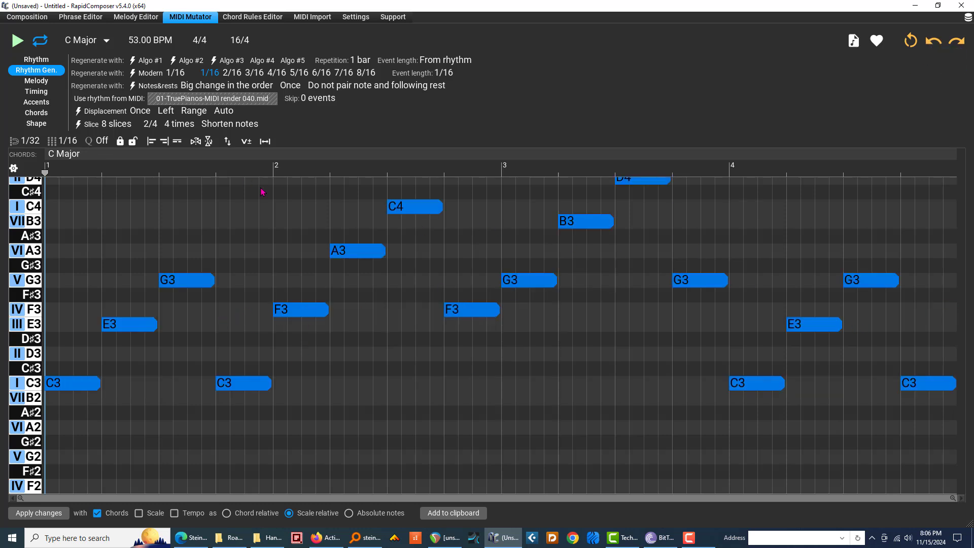
left_click(117, 103)
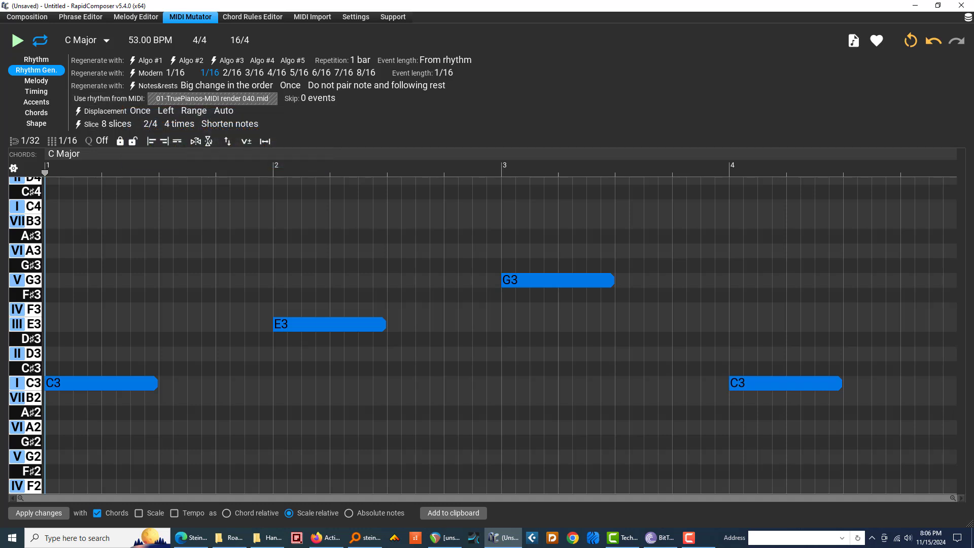
Delete the C4 note at the start of bar 2 in the 01-TruePianos-MIDI take.
left_click(445, 538)
left_click_drag(463, 267, 719, 48)
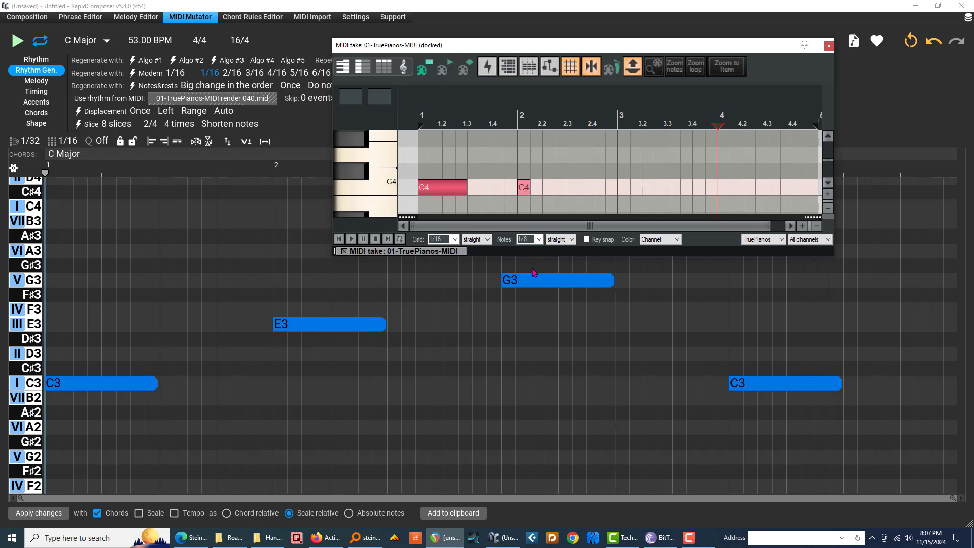
left_click_drag(534, 48, 483, 147)
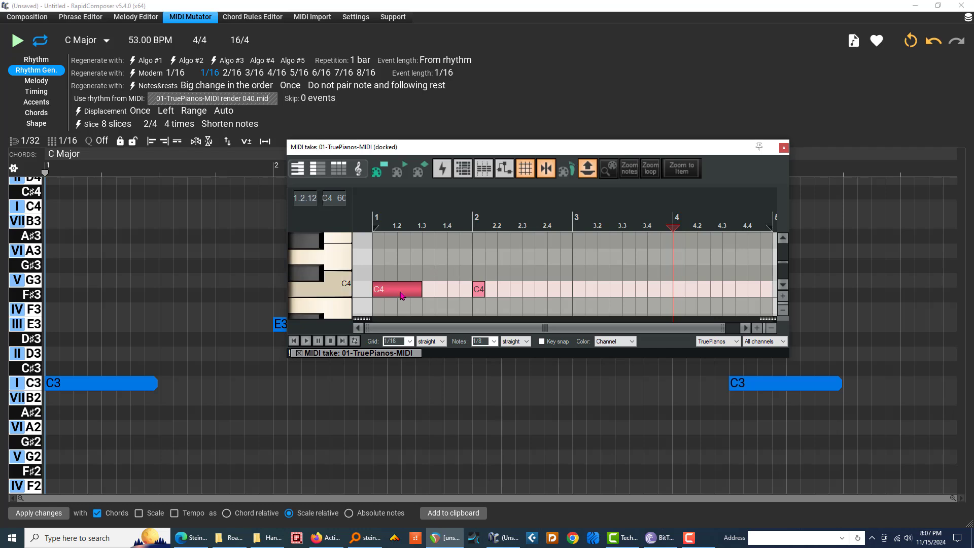
double_click(479, 290)
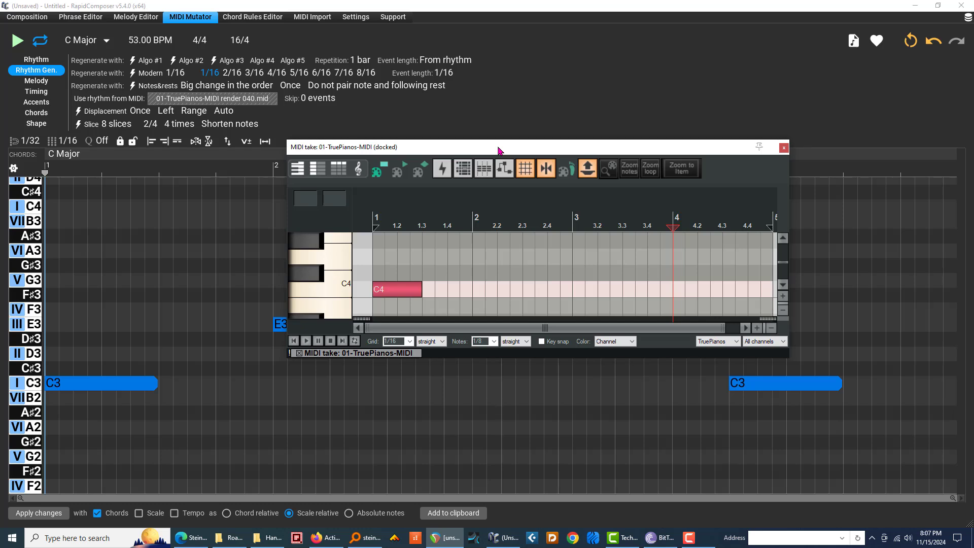
Examine the Skip events setting for the MIDI rhythm, keeping the current value.
left_click_drag(498, 150, 0, 223)
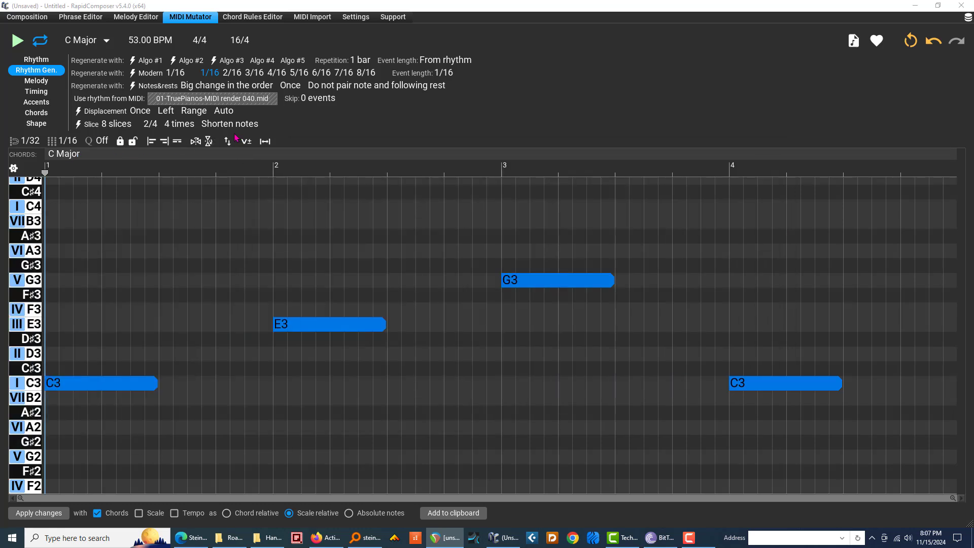
left_click(308, 99)
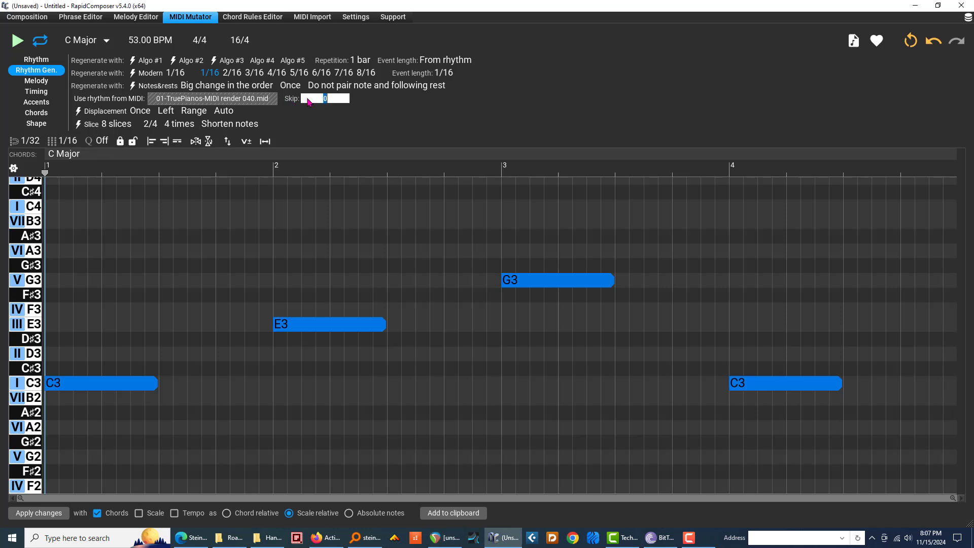
left_click(368, 122)
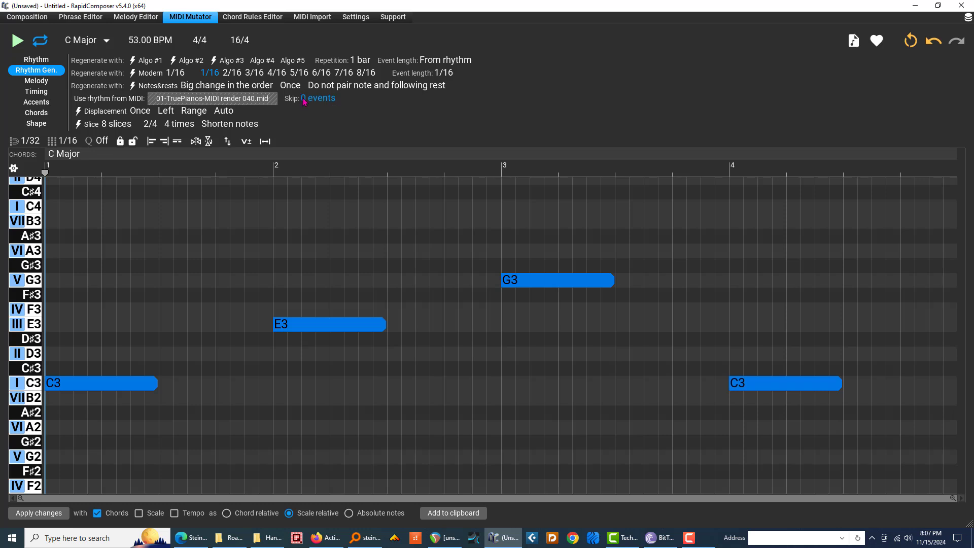
mouse_move(303, 100)
left_mouse_down()
mouse_move(303, 89)
mouse_move(305, 98)
left_mouse_up()
Shorten the C4 at the start of bar 1 in the MIDI take to an eighth note and add two eighth-note C4s directly after it.
left_click_drag(0, 230, 567, 125)
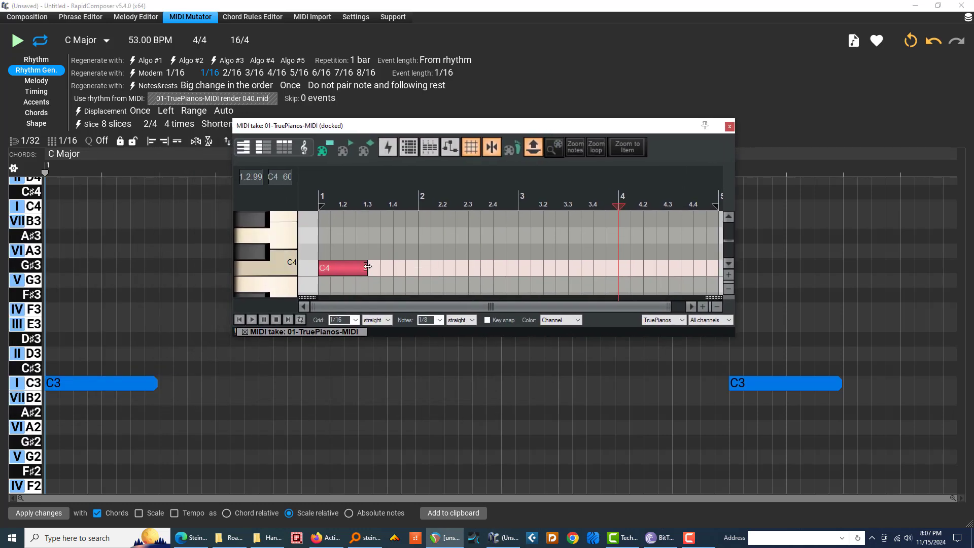
left_click_drag(367, 267, 330, 274)
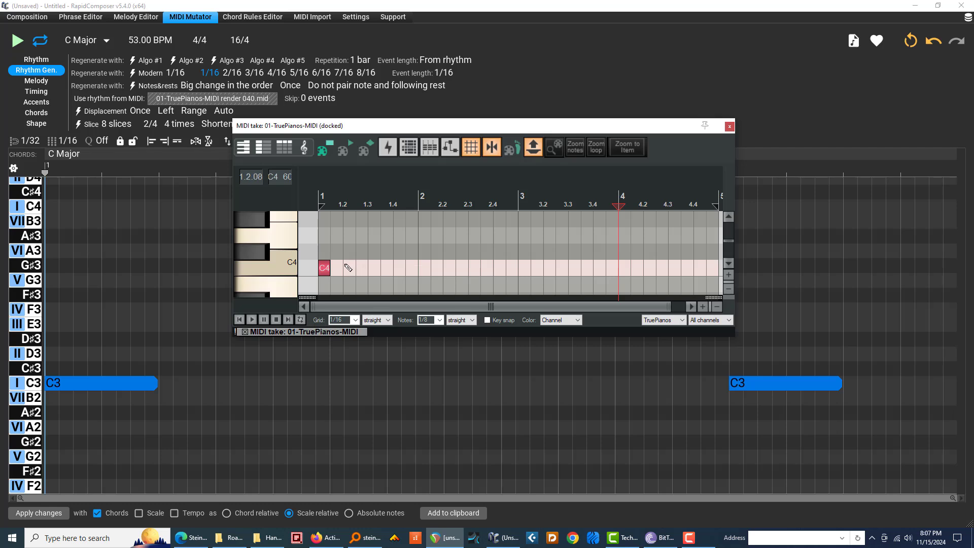
left_click(341, 268)
left_click(341, 267)
left_click(341, 267)
left_click_drag(341, 267, 348, 272)
left_click(354, 269)
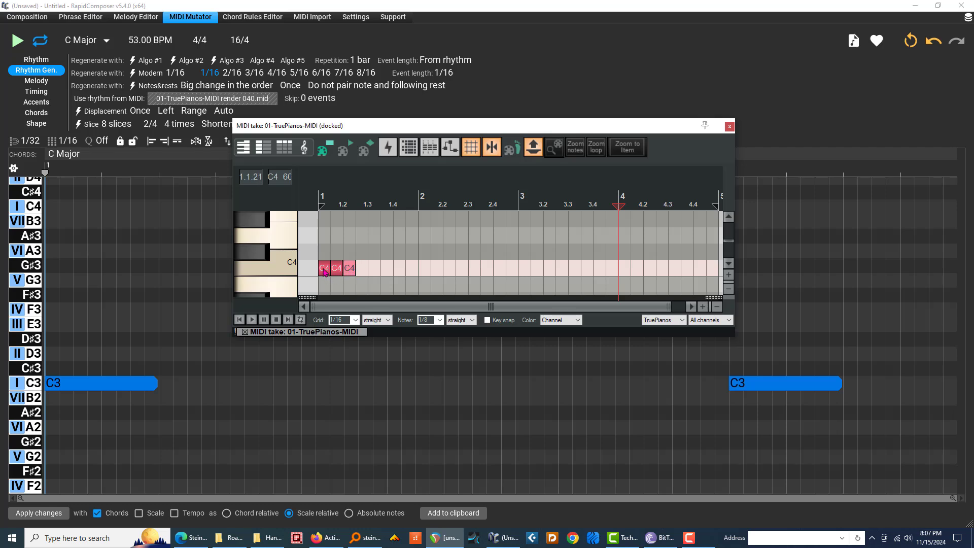
Delete the first two C4 notes on beat 1 of the MIDI take and add five eighth-note C4s through the end of bar 1.
double_click(324, 269)
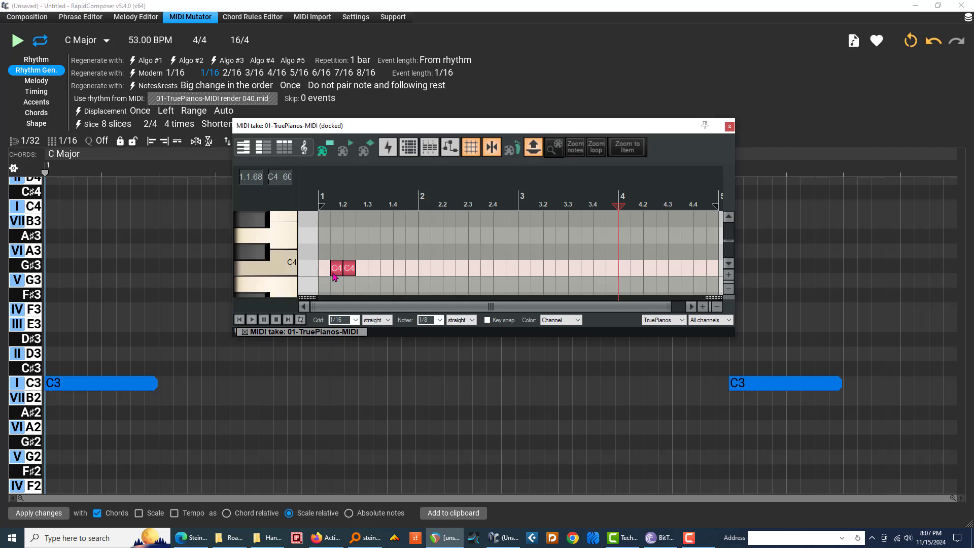
double_click(338, 271)
double_click(361, 271)
double_click(375, 271)
double_click(387, 272)
double_click(400, 272)
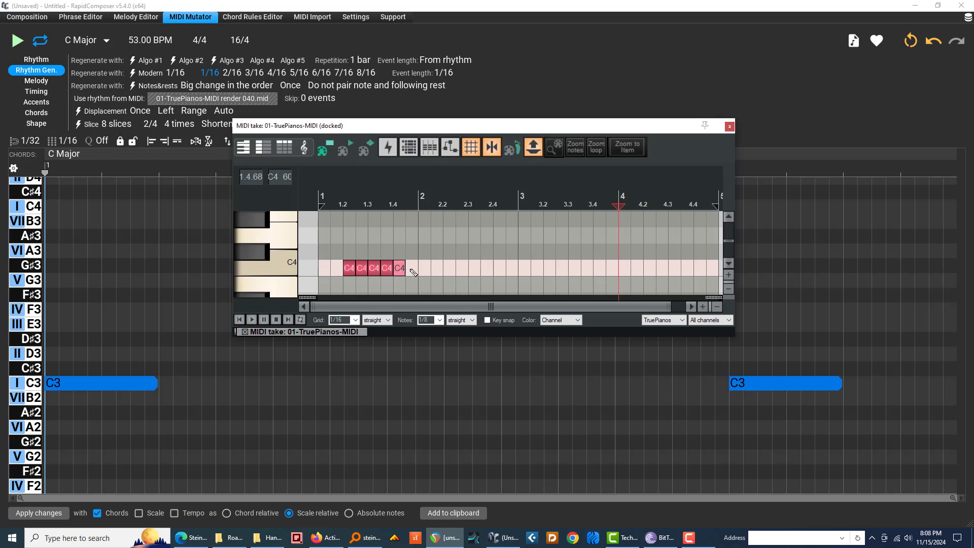
double_click(412, 272)
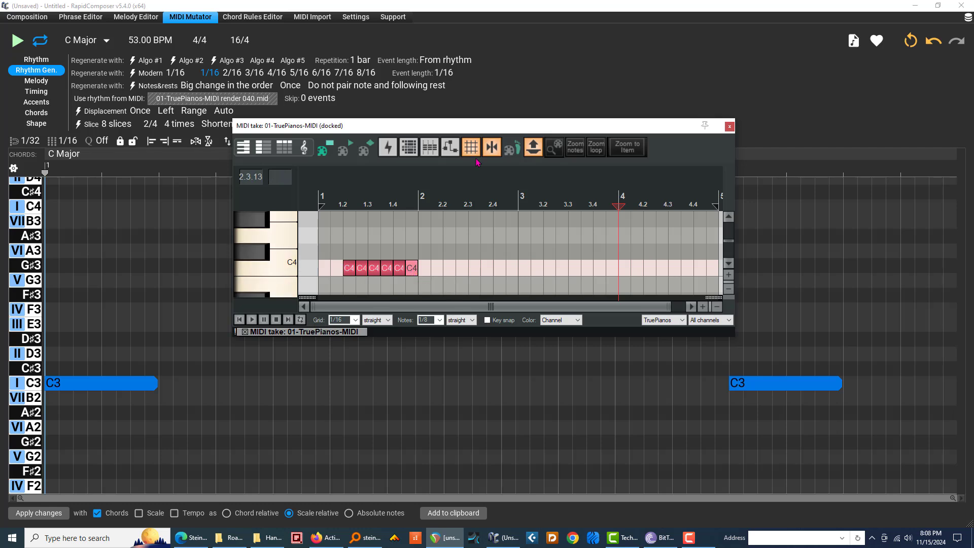
Set the MIDI rhythm to skip 2 events and bring the MIDI take back into view.
left_click_drag(484, 130, 561, 189)
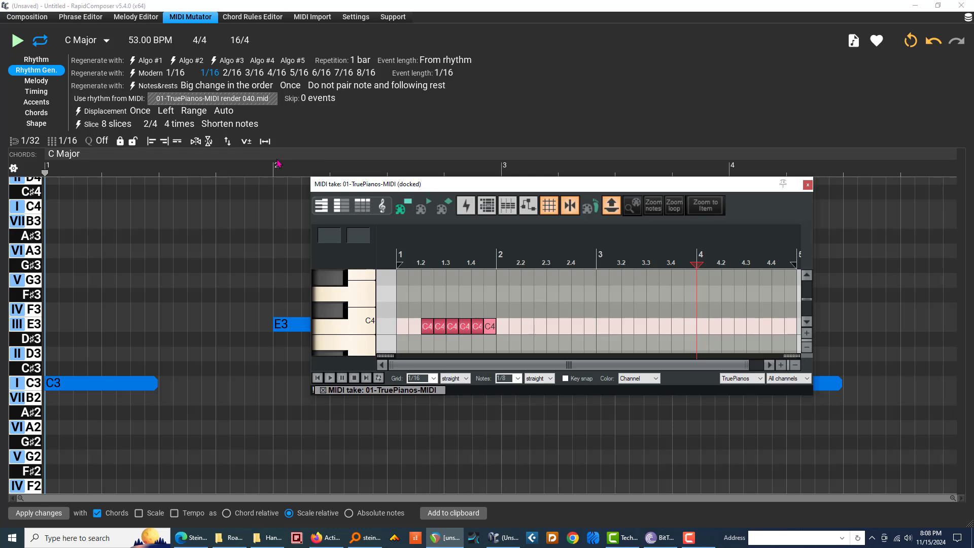
left_click_drag(305, 102, 297, 93)
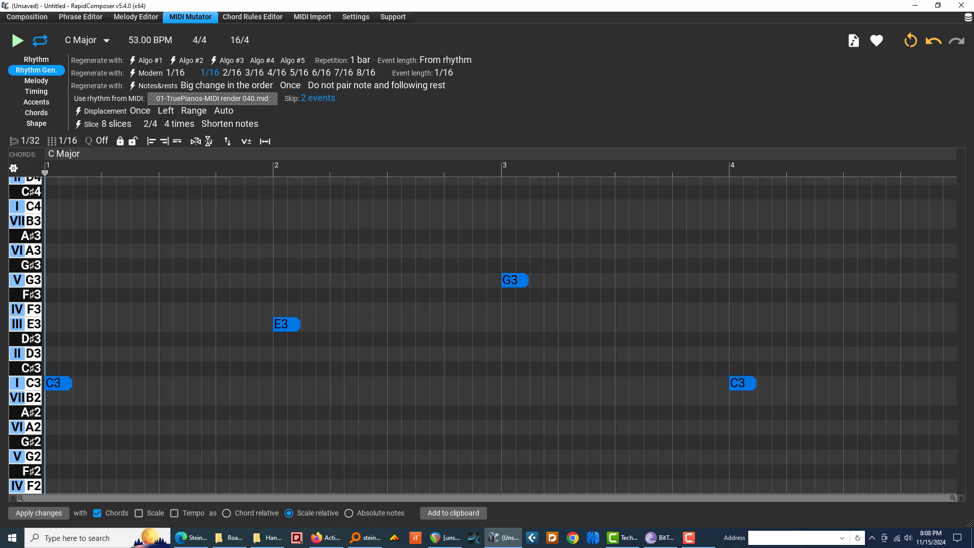
key("alt+Tab")
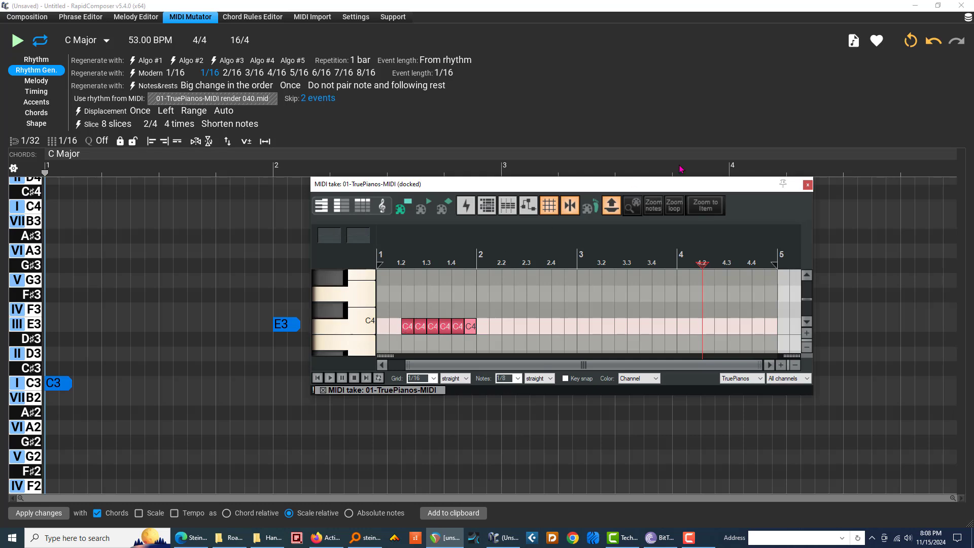
Reload the original arpeggio from the composition and apply the rhythm from 01-TruePianos-MIDI render 041.mid to it.
left_click(930, 44)
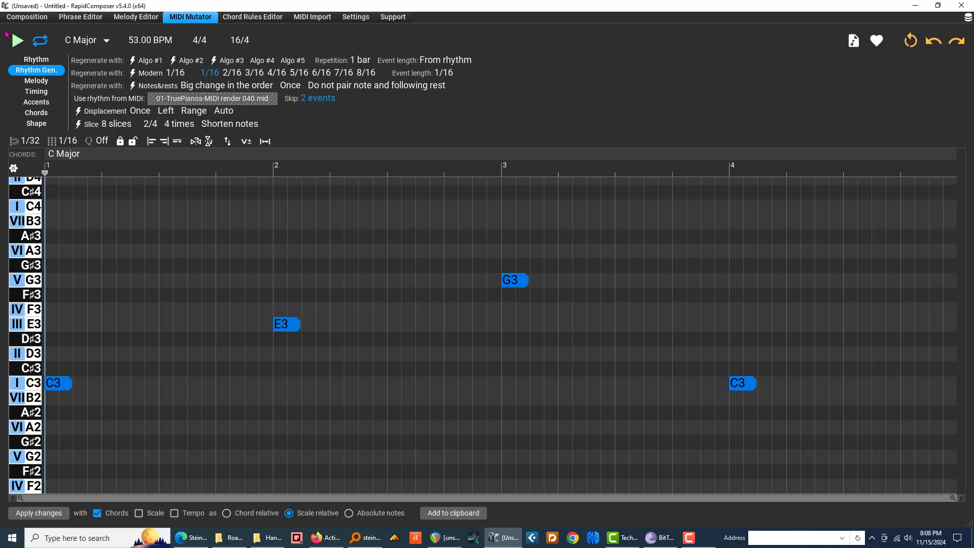
left_click(25, 18)
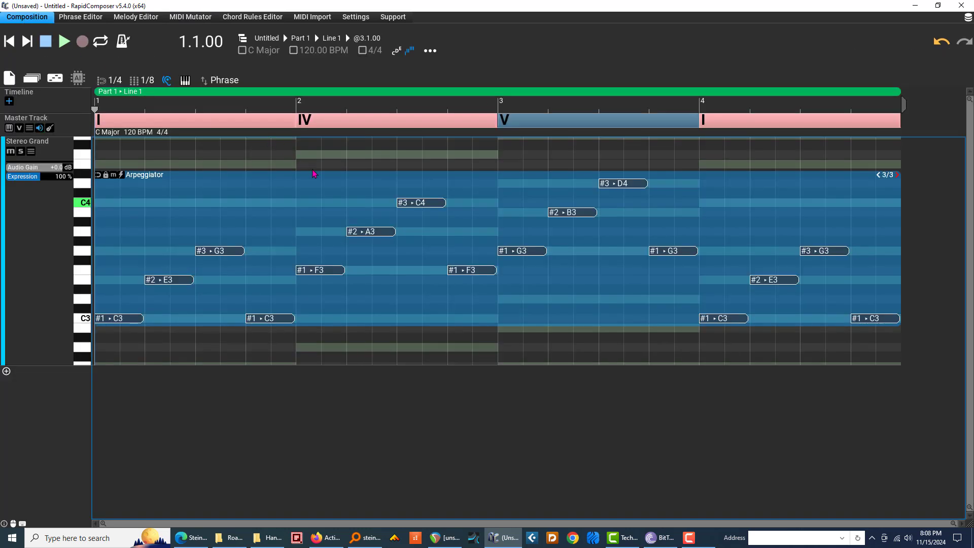
double_click(350, 203)
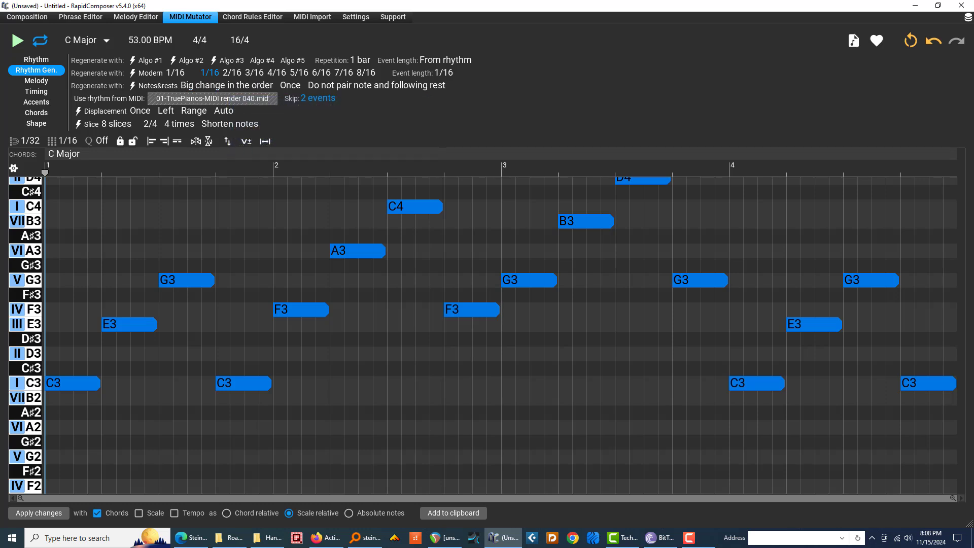
left_click(192, 99)
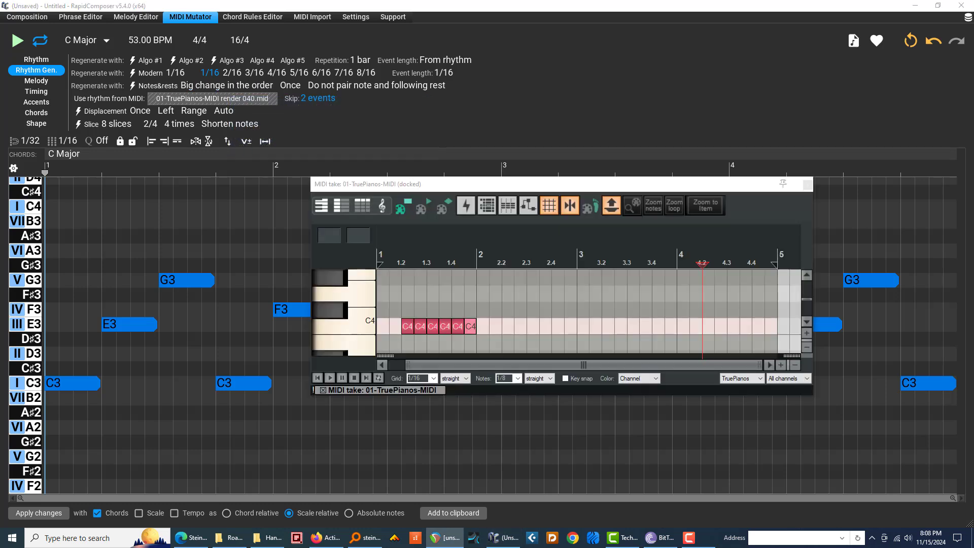
left_click(192, 99)
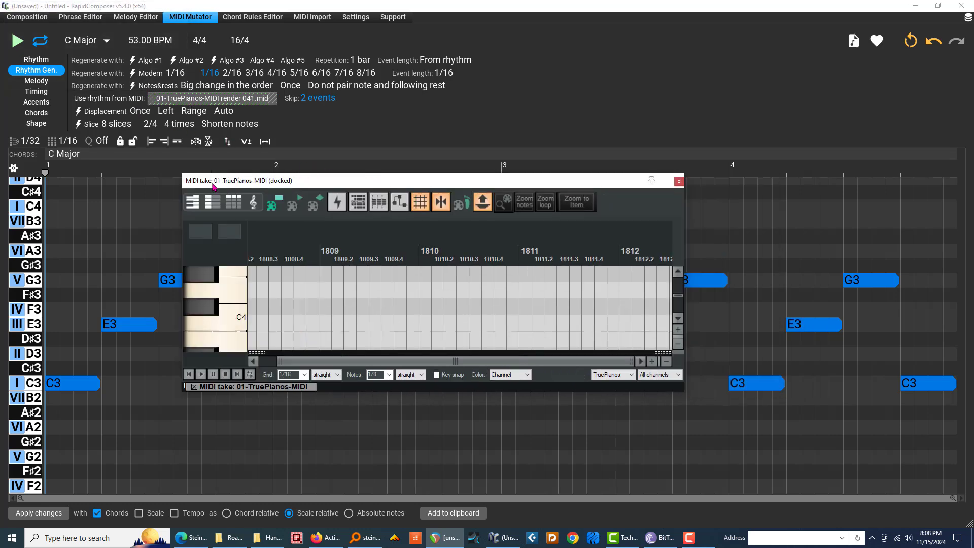
left_click(122, 101)
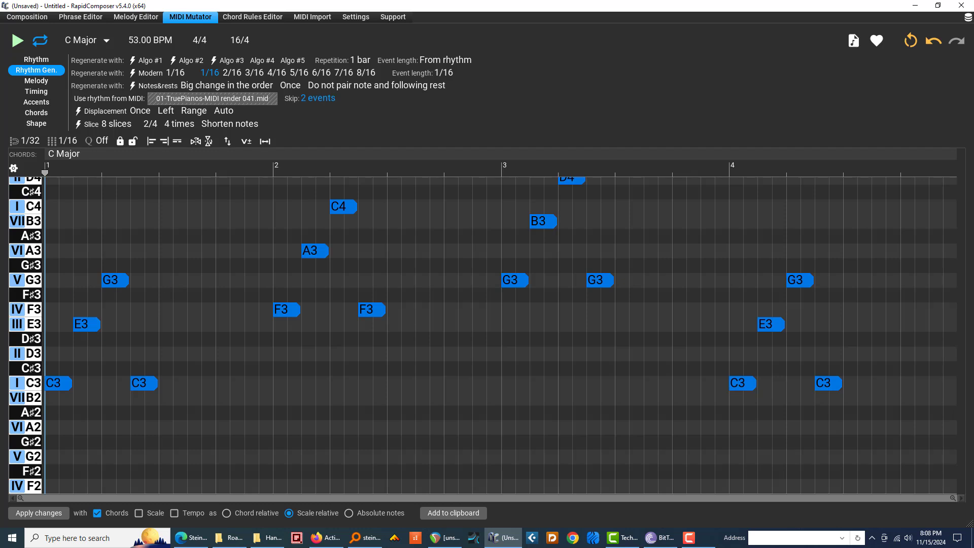
Add two eighth-note C4s on beat 1 of bar 1 in the MIDI take, ahead of the existing notes.
left_click(447, 538)
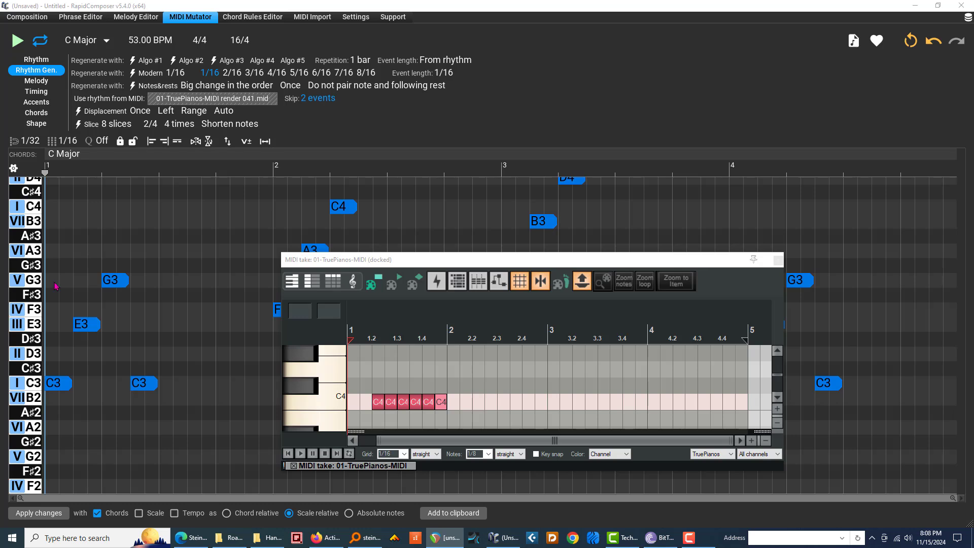
left_click_drag(517, 262, 658, 281)
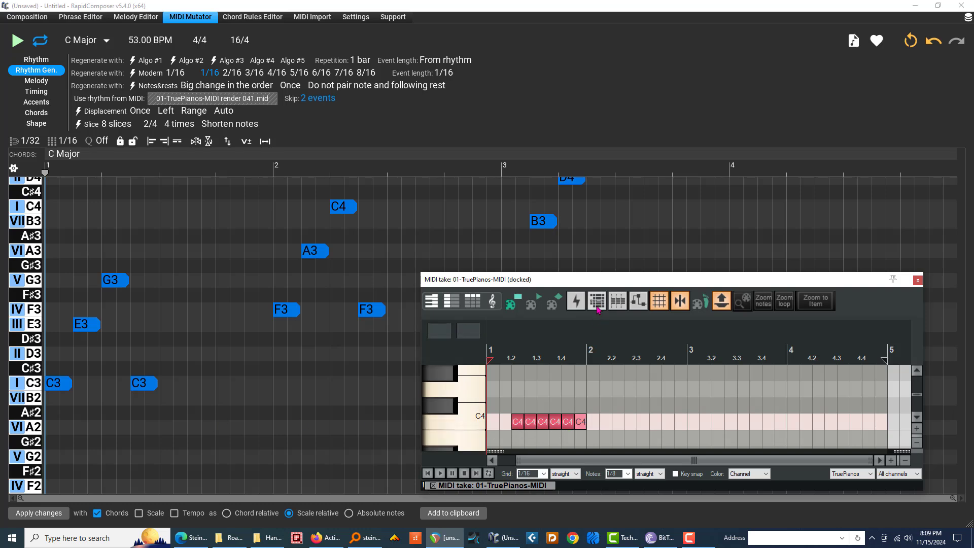
left_click(493, 421)
left_click(505, 422)
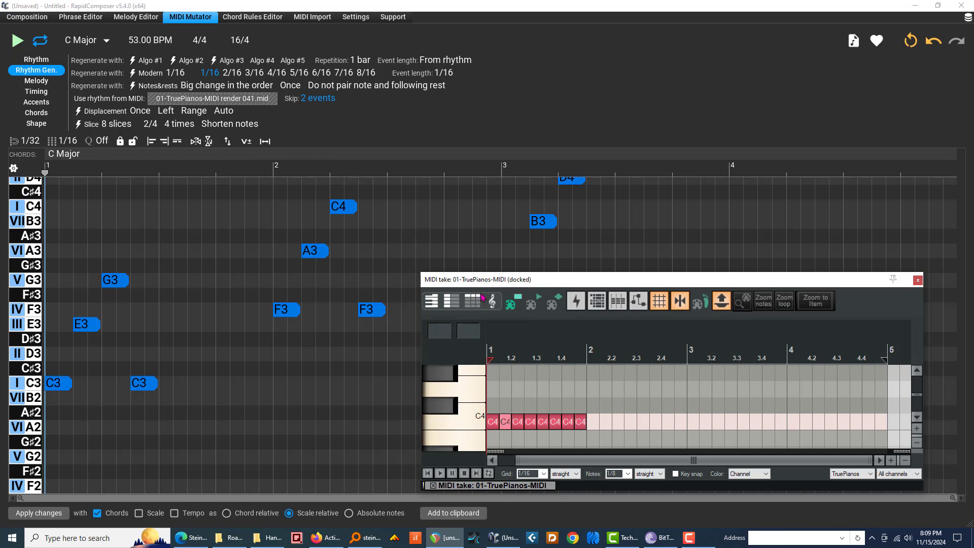
Apply the rhythm from 01-TruePianos-MIDI render 042.mid to the arpeggio.
left_click_drag(545, 282, 0, 243)
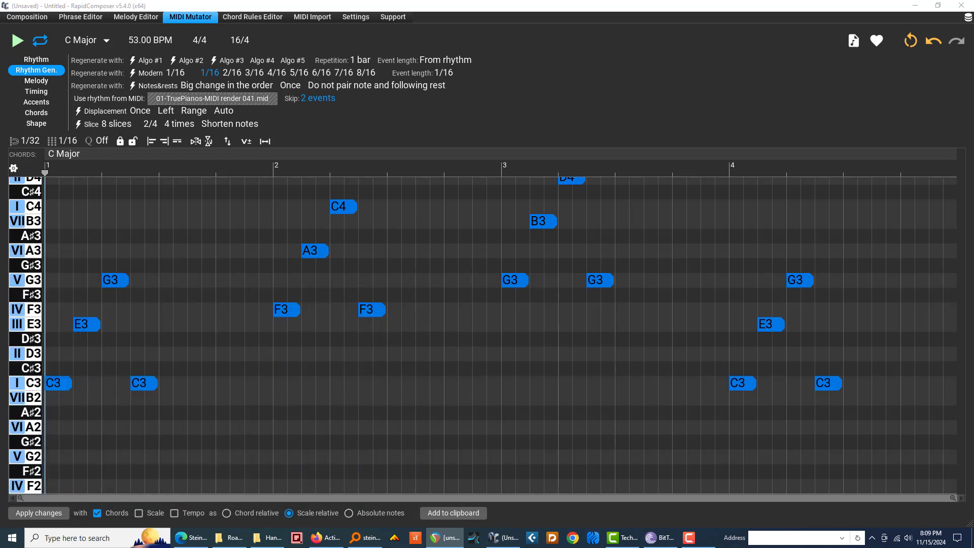
mouse_move(0, 203)
left_mouse_down()
mouse_move(249, 121)
mouse_move(249, 100)
left_mouse_up()
left_click(109, 98)
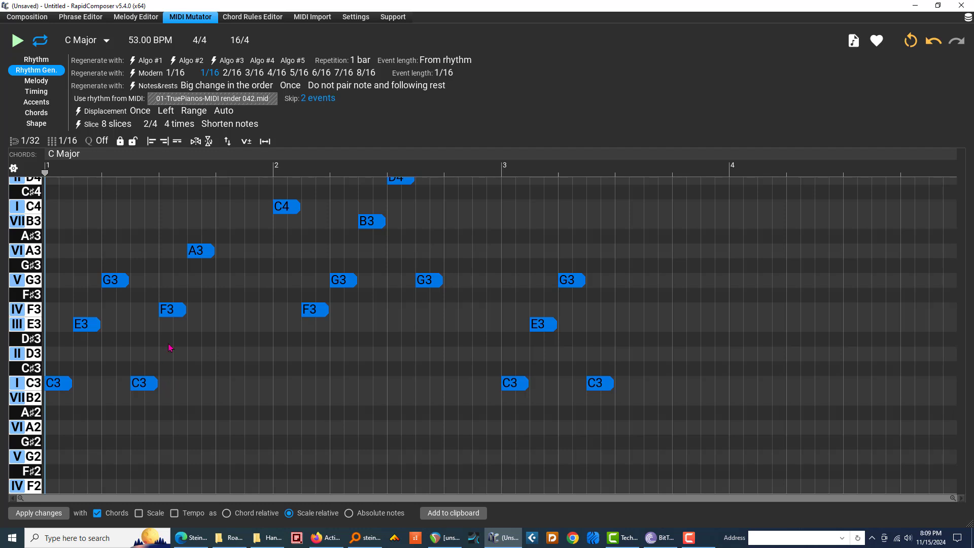
scroll(377, 317, "up", 1)
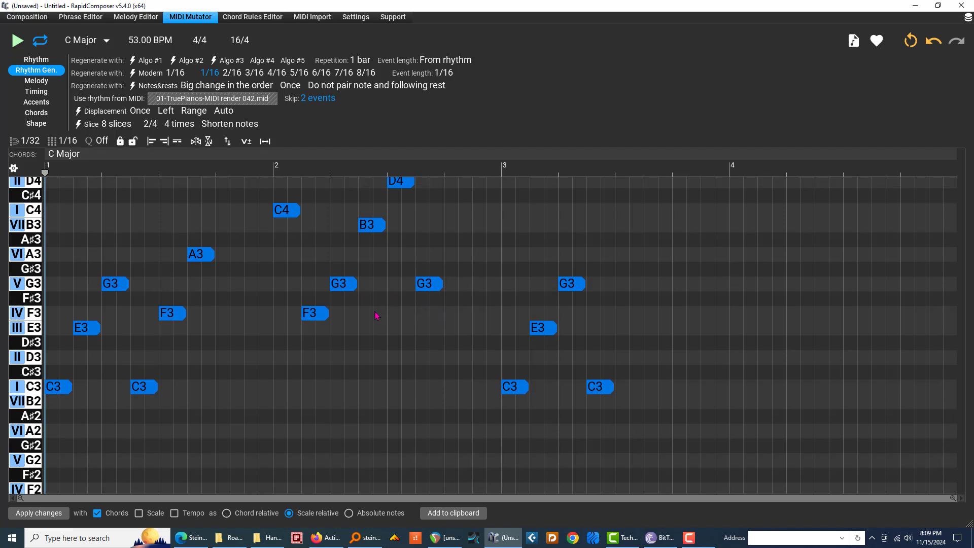
scroll(376, 316, "up", 2)
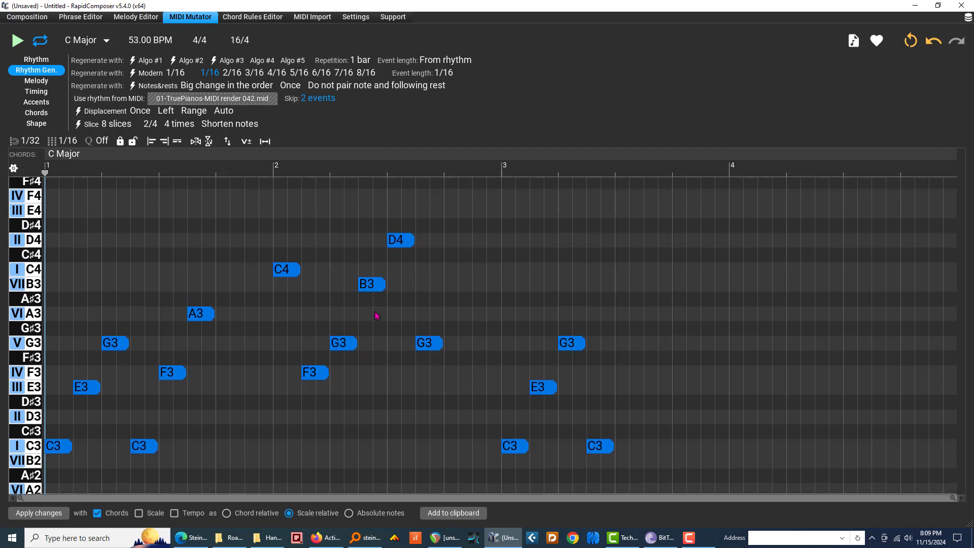
Reload the original arpeggio from the composition and apply the rhythm from 01-TruePianos-MIDI render 043.mid to it.
left_click(33, 19)
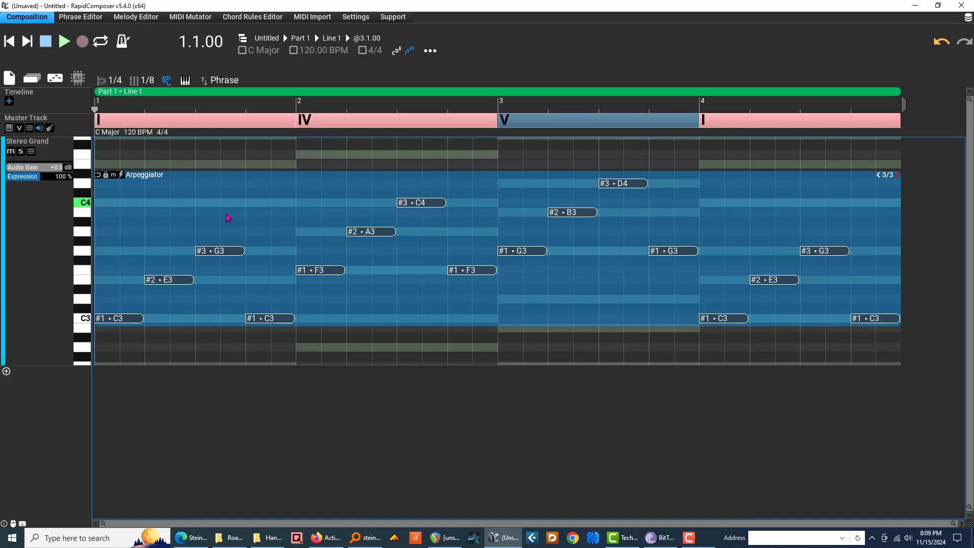
double_click(249, 220)
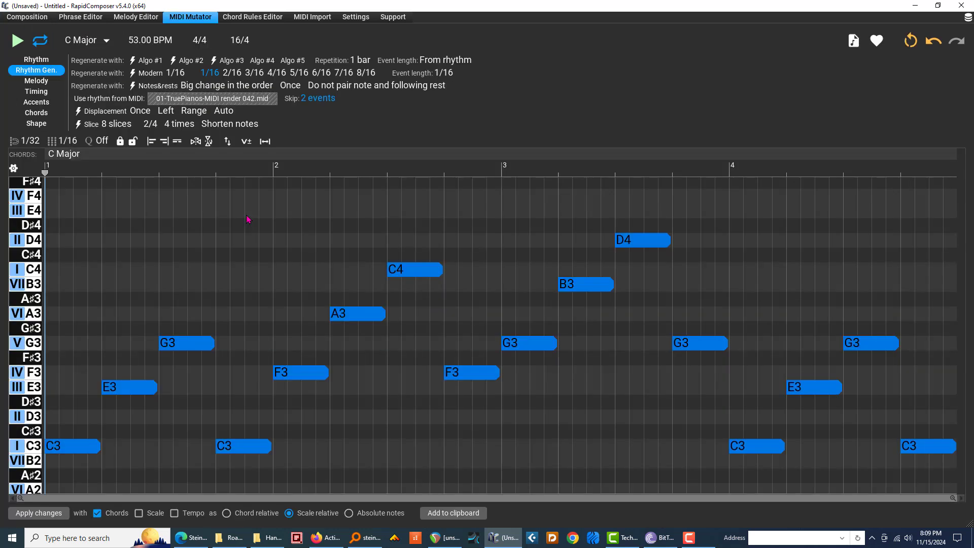
key("alt+Tab")
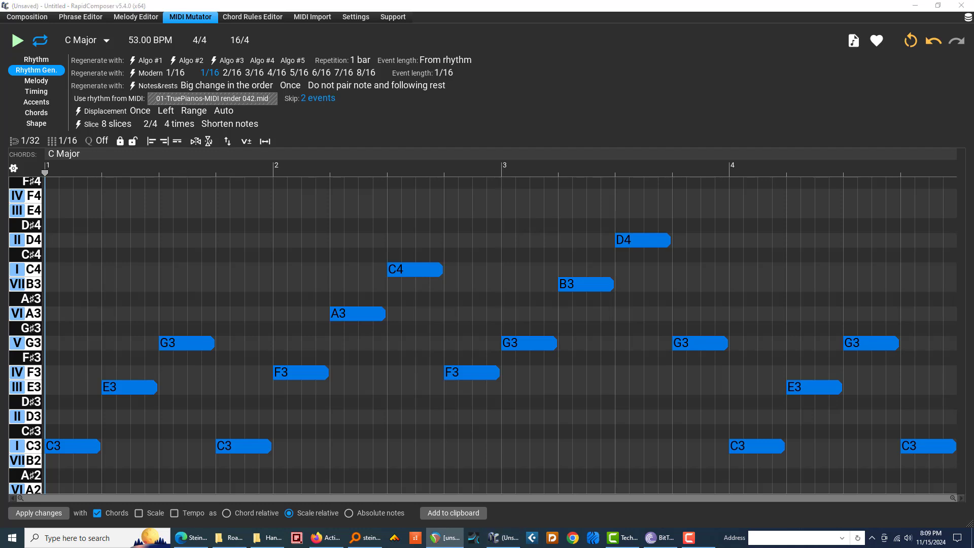
left_click_drag(112, 159, 194, 105)
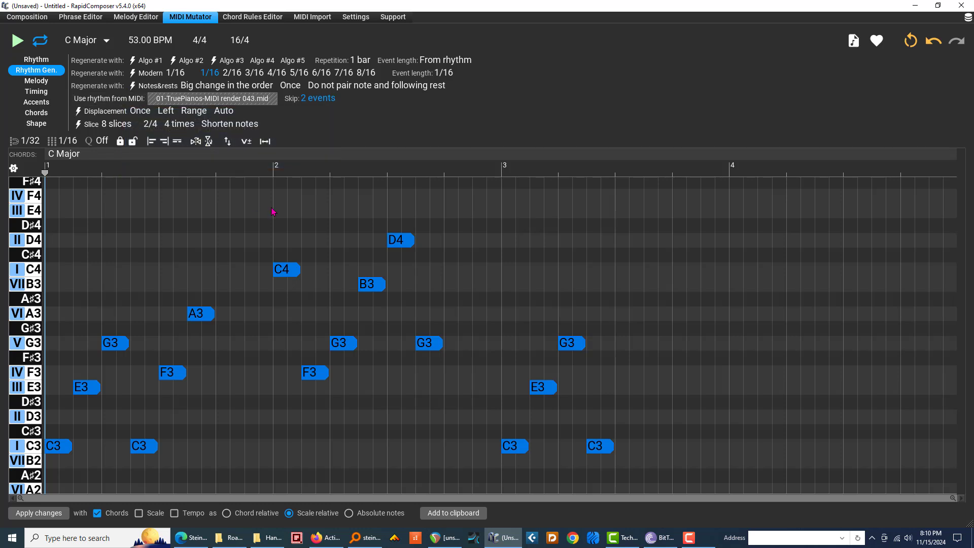
Set the number of skipped events for the MIDI rhythm to 0.
double_click(303, 98)
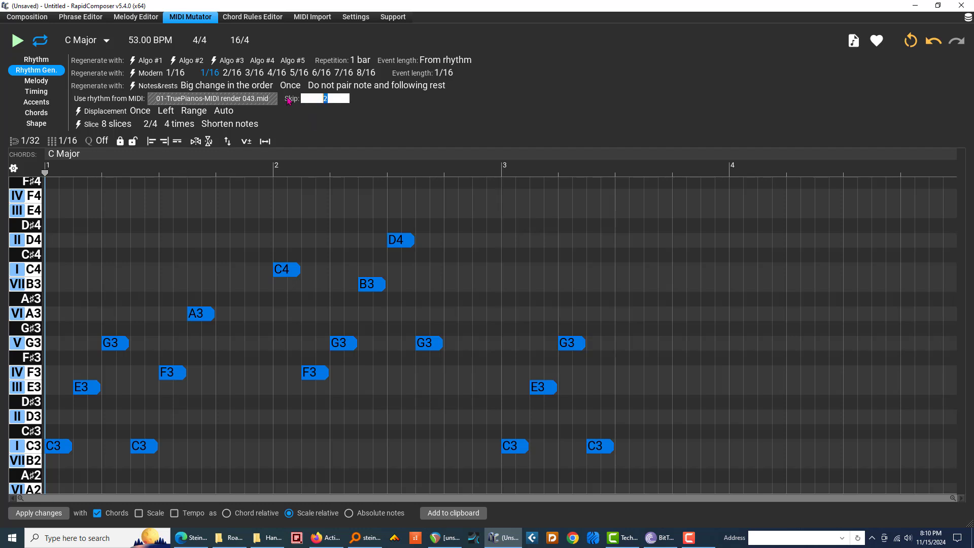
key("BackSpace")
type("0")
left_click(326, 129)
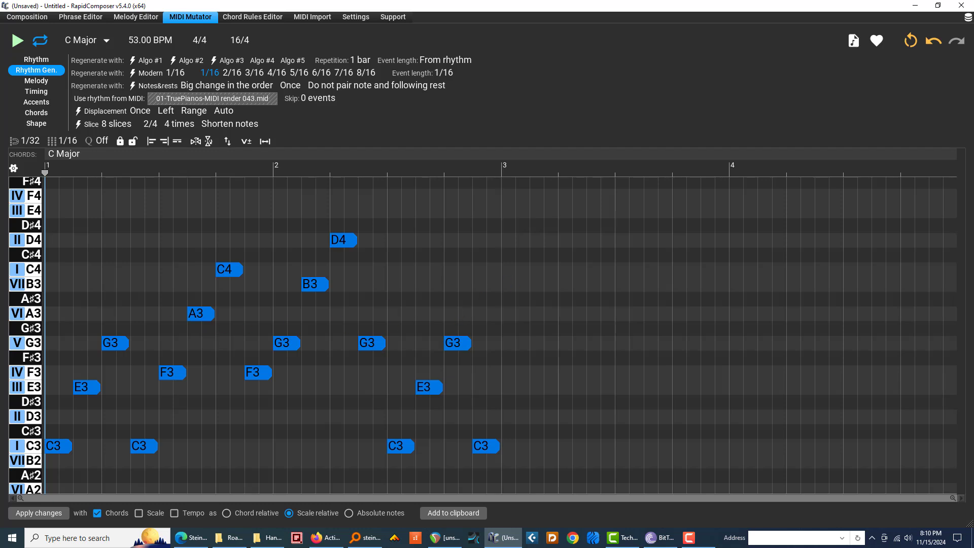
Compare the MIDI take's bar 1 rhythm with the mutated arpeggio, and view the original arpeggio in the composition.
left_click_drag(0, 222, 636, 240)
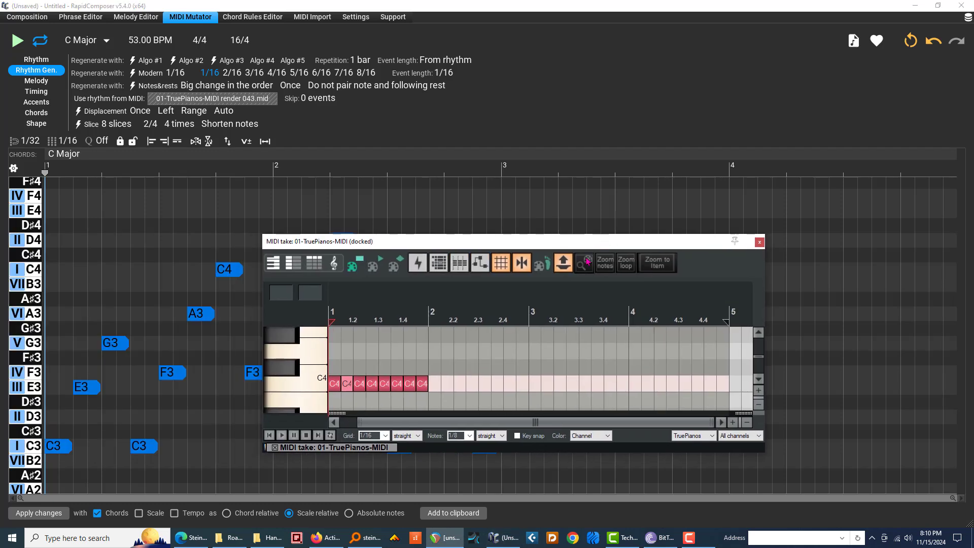
left_click_drag(480, 241, 0, 238)
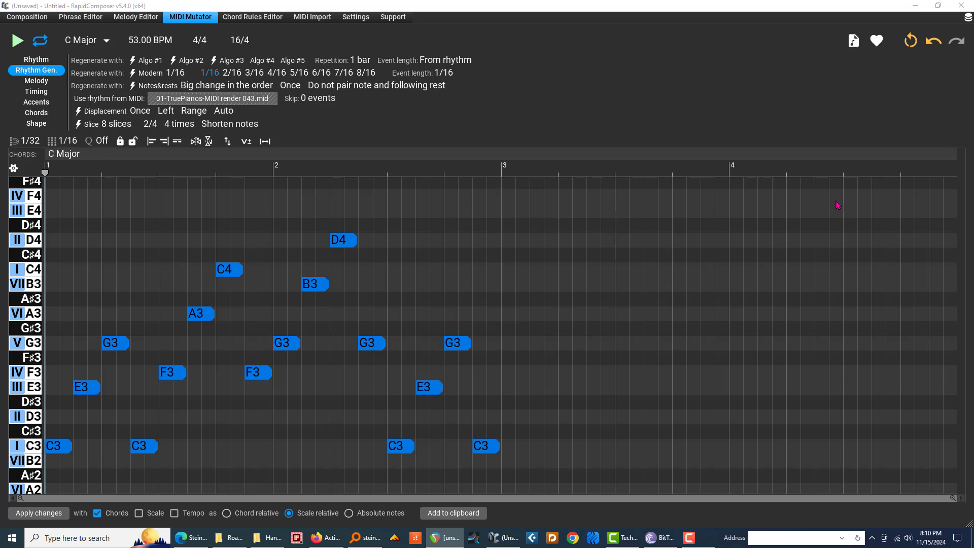
left_click(874, 206)
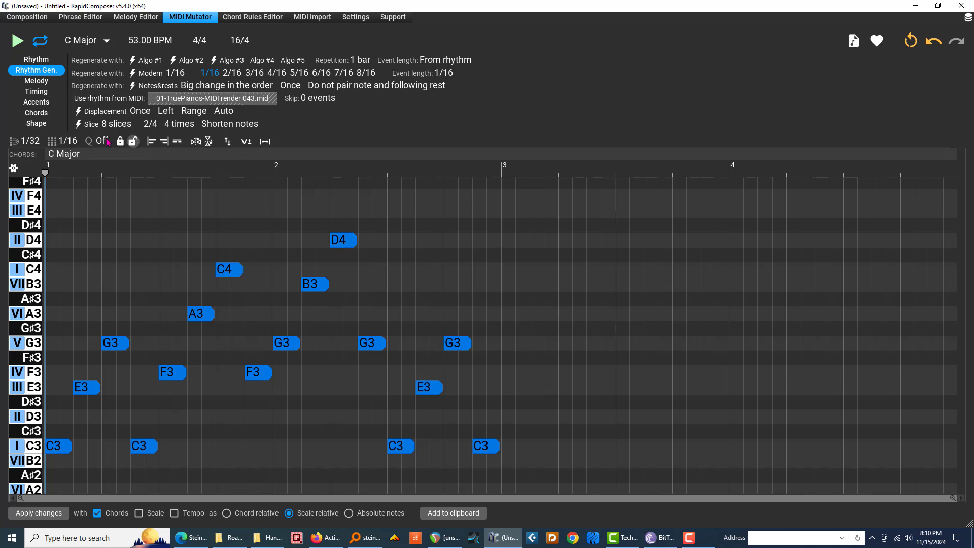
left_click(24, 19)
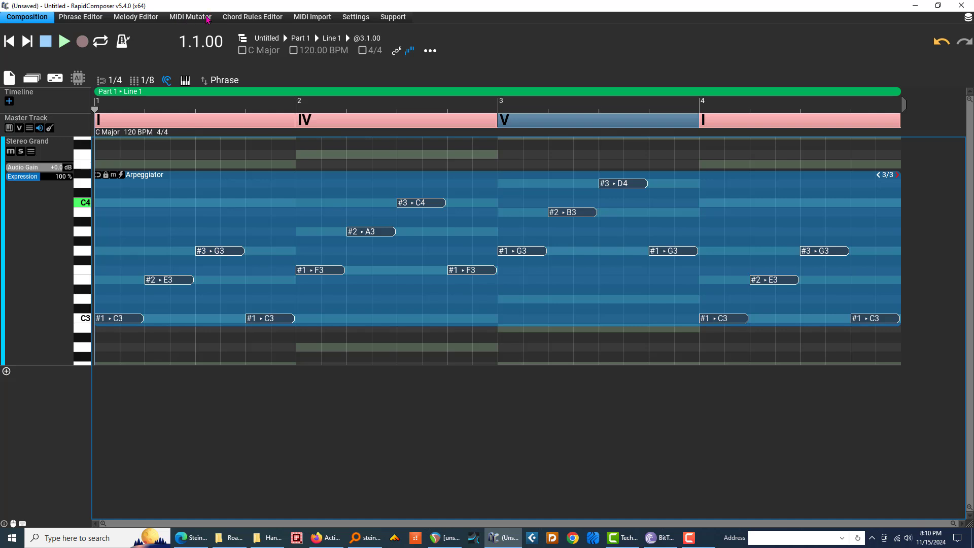
In the MIDI Mutator, set the skipped events to 1 and apply the rhythm from 01-TruePianos-MIDI render 043.mid to the arpeggio.
left_click(210, 20)
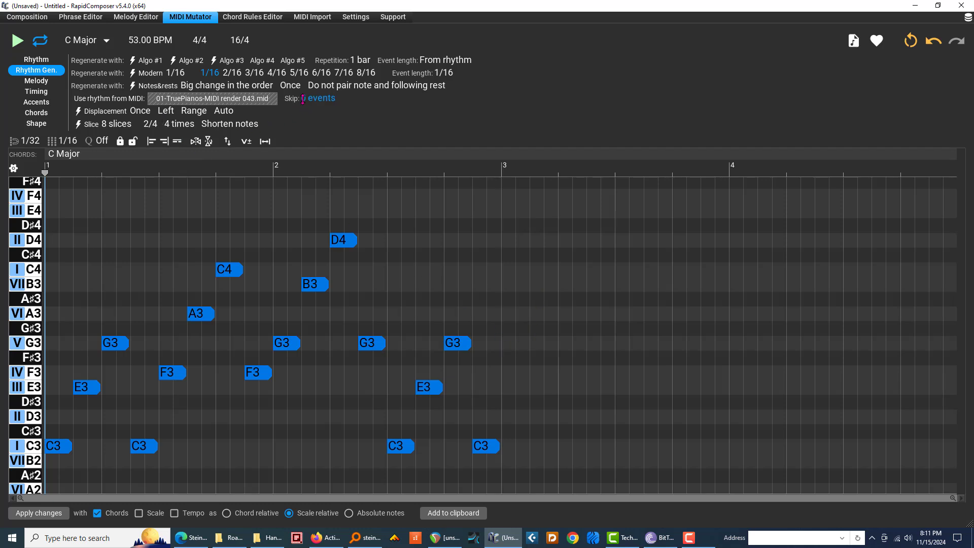
left_click_drag(302, 105, 297, 96)
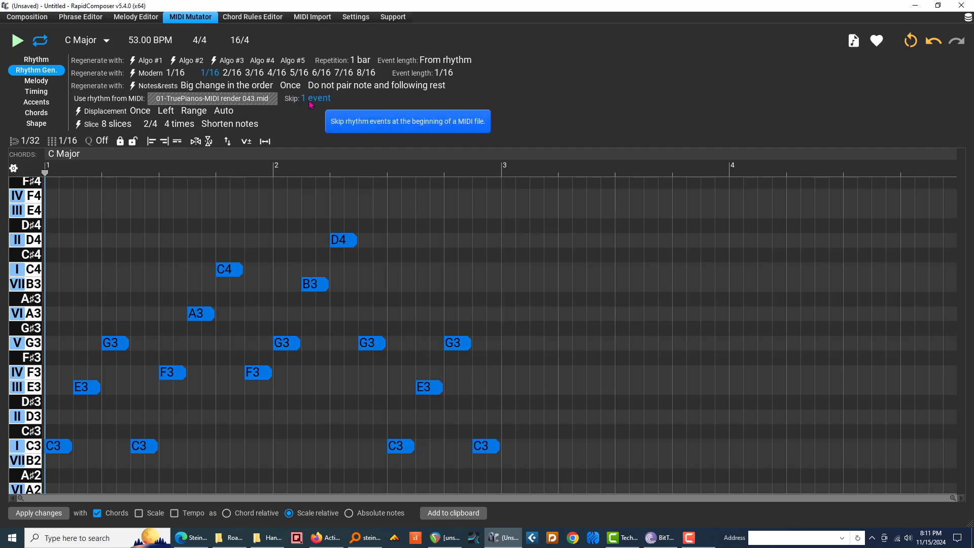
left_click_drag(304, 98, 338, 120)
left_click(116, 102)
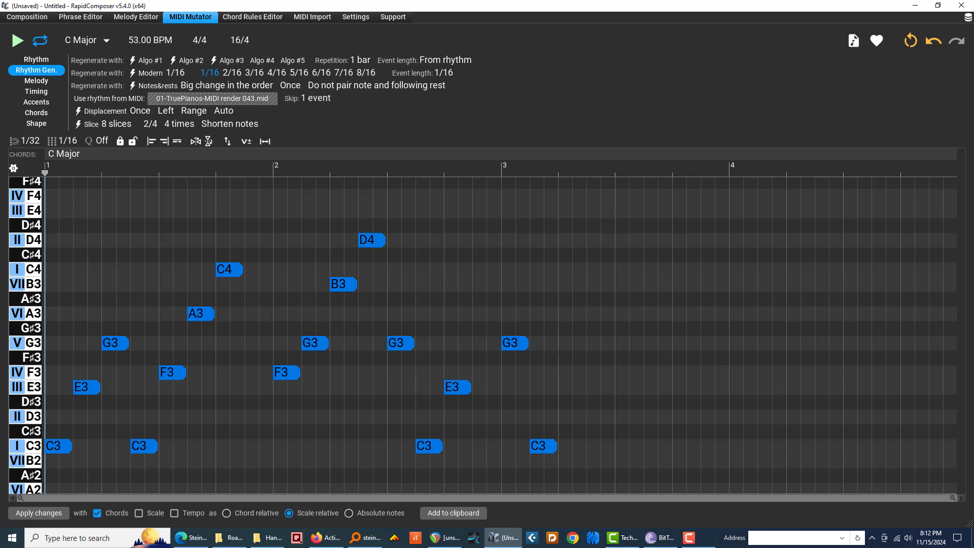
Check the source MIDI take, and set the skipped events to 2 for the arpeggio's MIDI rhythm.
key("alt+Tab")
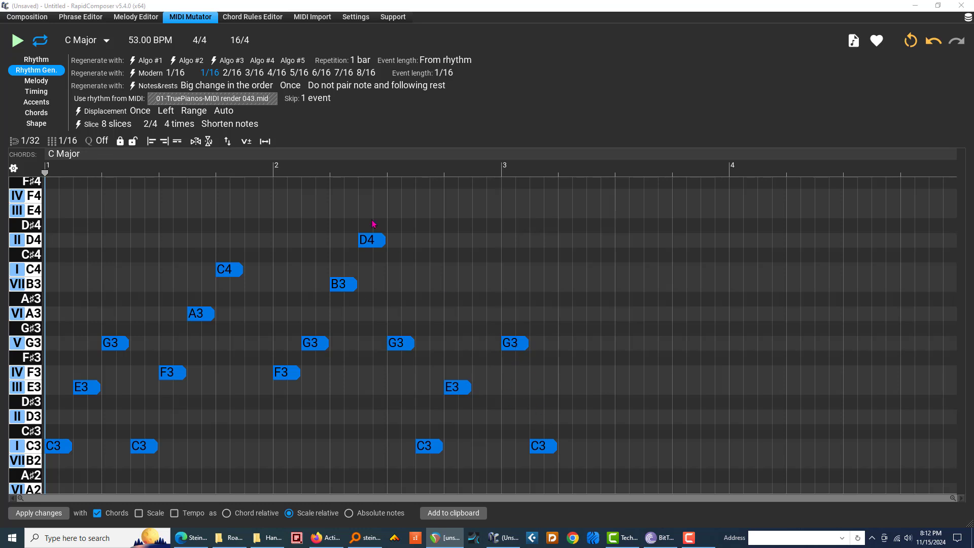
left_click(303, 97)
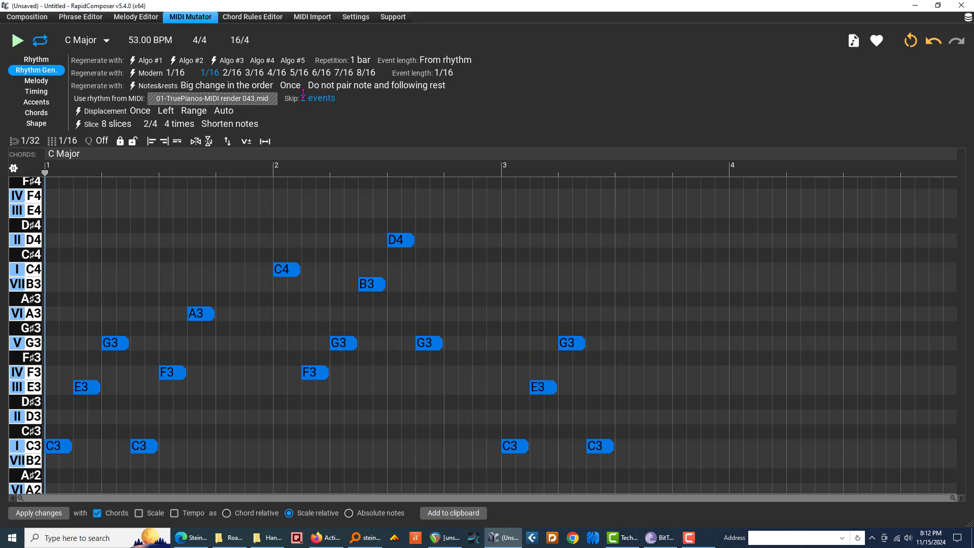
scroll(303, 96, "down", 1)
scroll(302, 96, "up", 1)
Increase the skipped events to 3 for the rhythm taken from 01-TruePianos-MIDI render 043.mid.
left_click(302, 97)
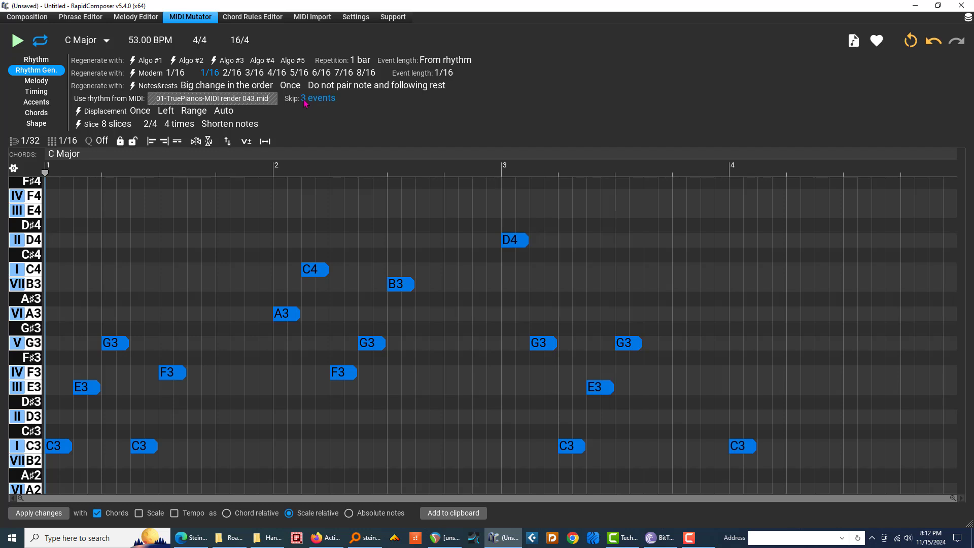
left_click_drag(305, 103, 303, 98)
mouse_move(118, 106)
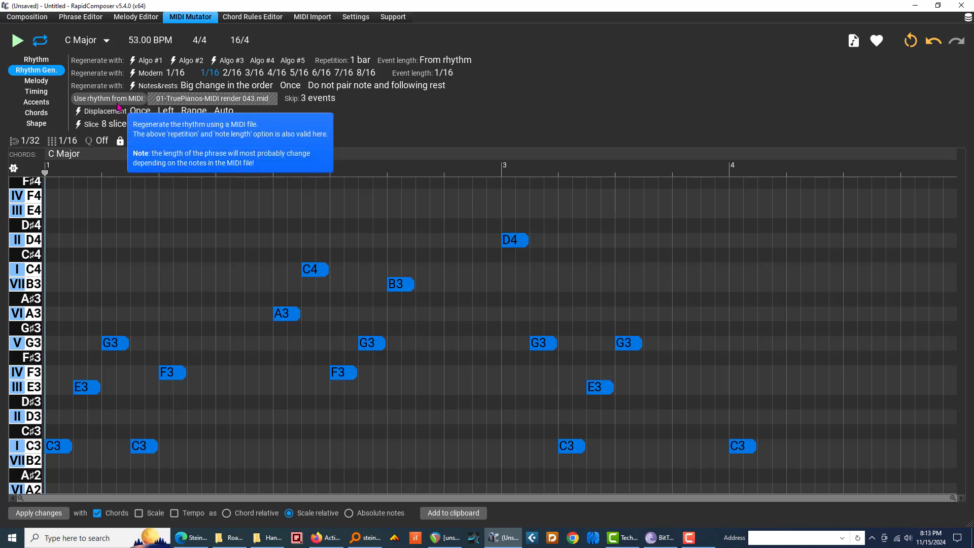
mouse_move(191, 105)
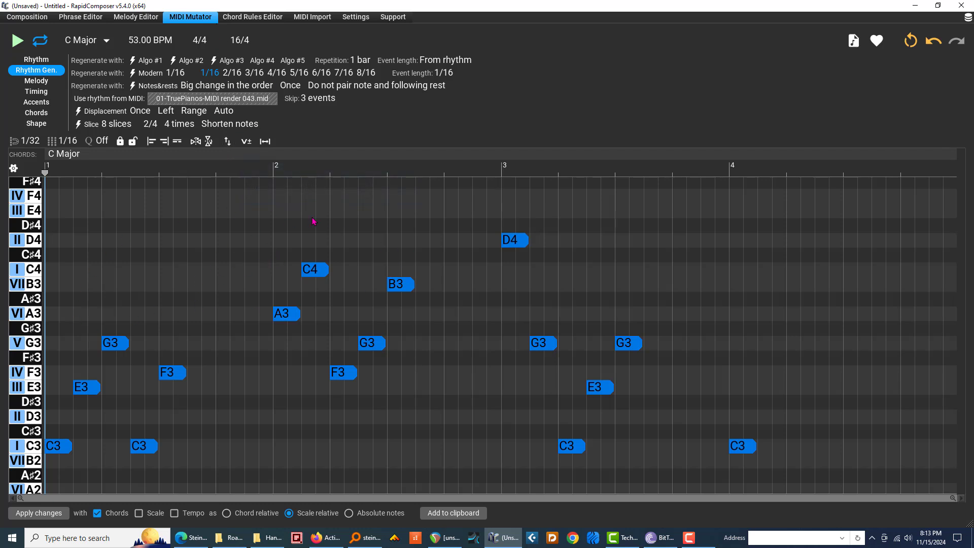
Compare the source MIDI take's rhythm with the arpeggio mutated using three skipped events.
right_click(582, 337)
left_click_drag(0, 298, 0, 285)
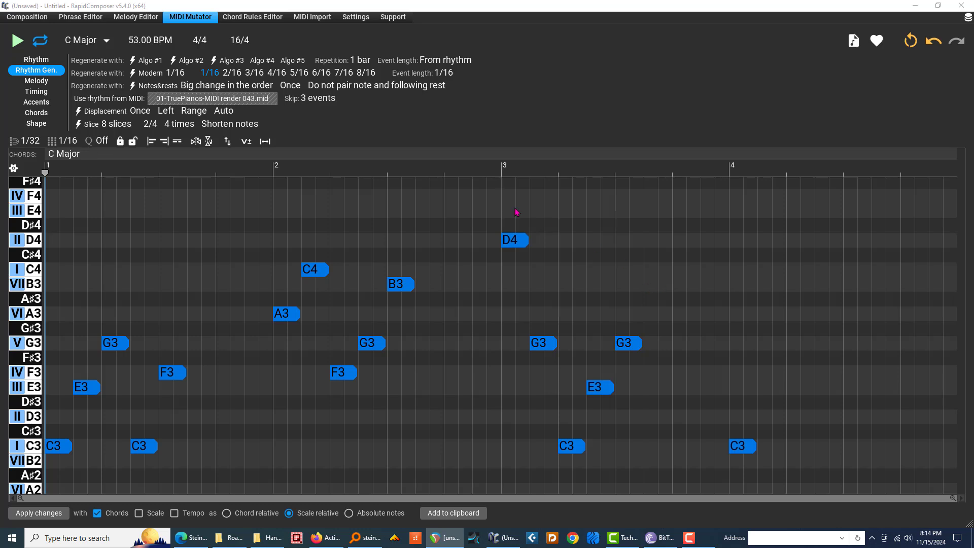
left_click(327, 126)
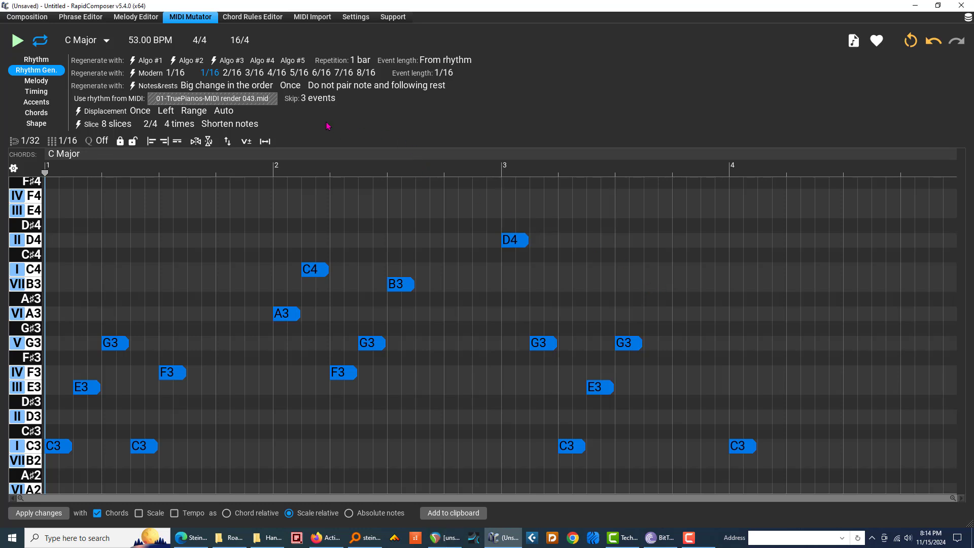